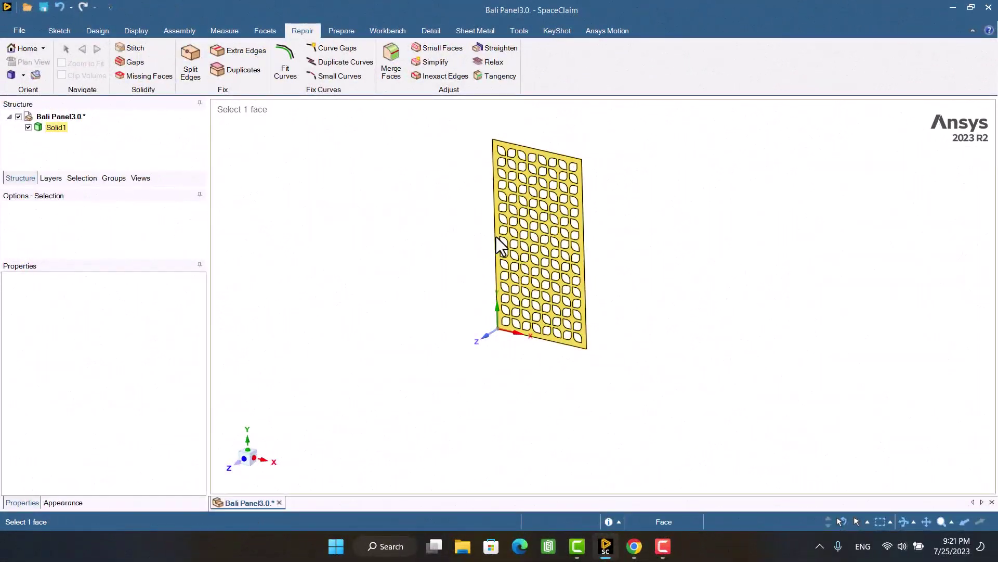
scroll(496, 236, up, 5)
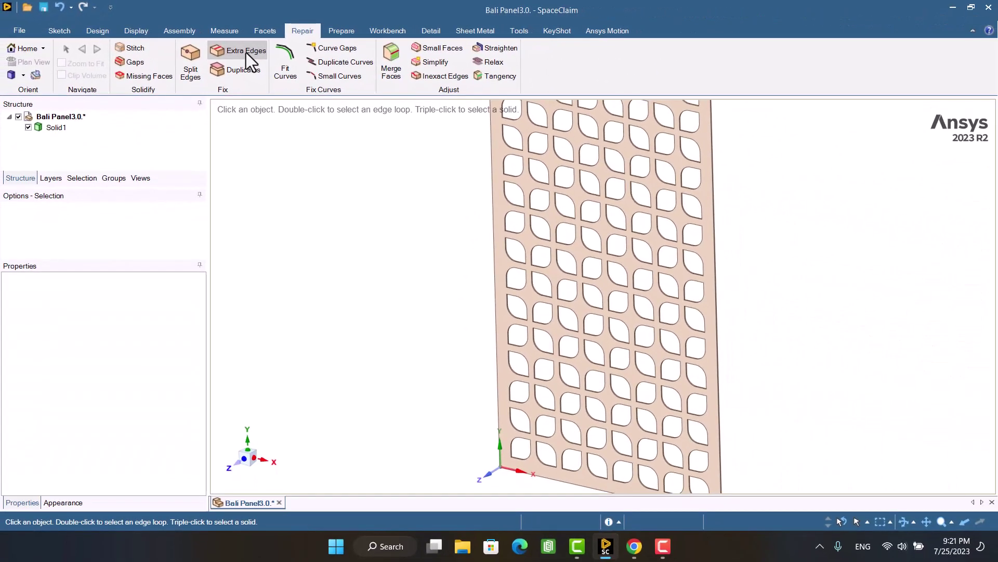
- Run the Extra Edges check on the Bali panel and exit when it reports 'No areas found'
click(245, 52)
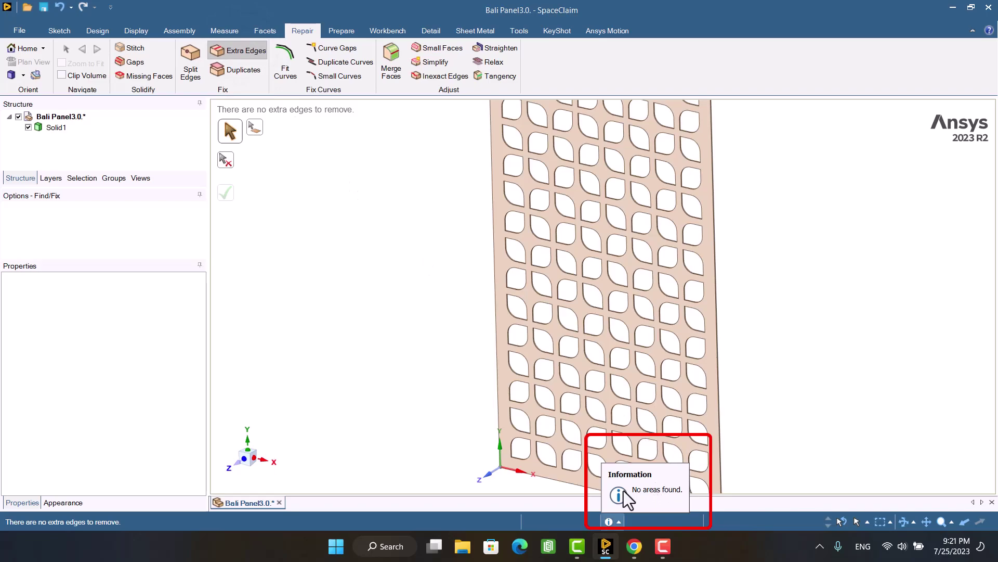
key(Escape)
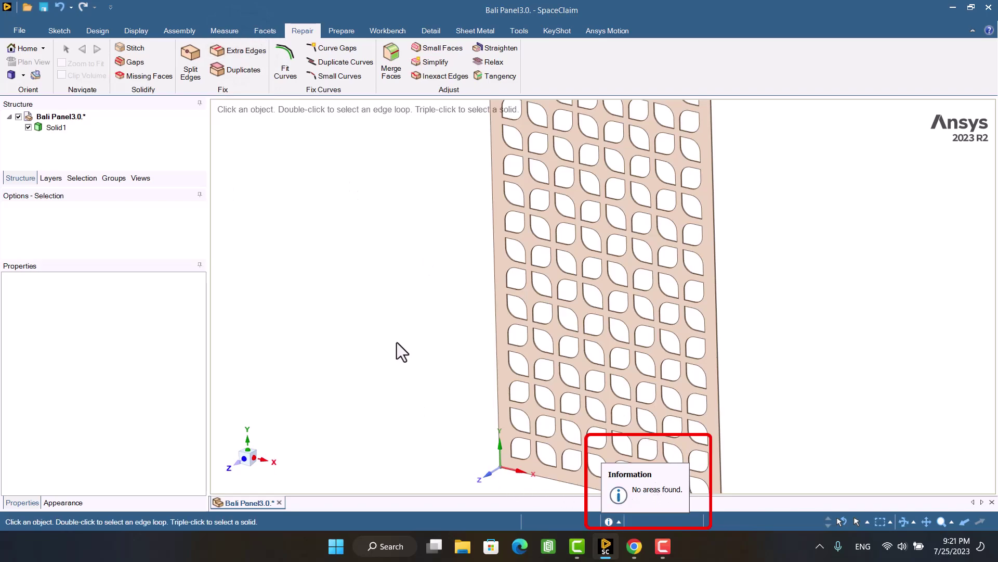
- Generate 'Midsurface - Solid1' from the perforated panel's offset face pair
click(344, 31)
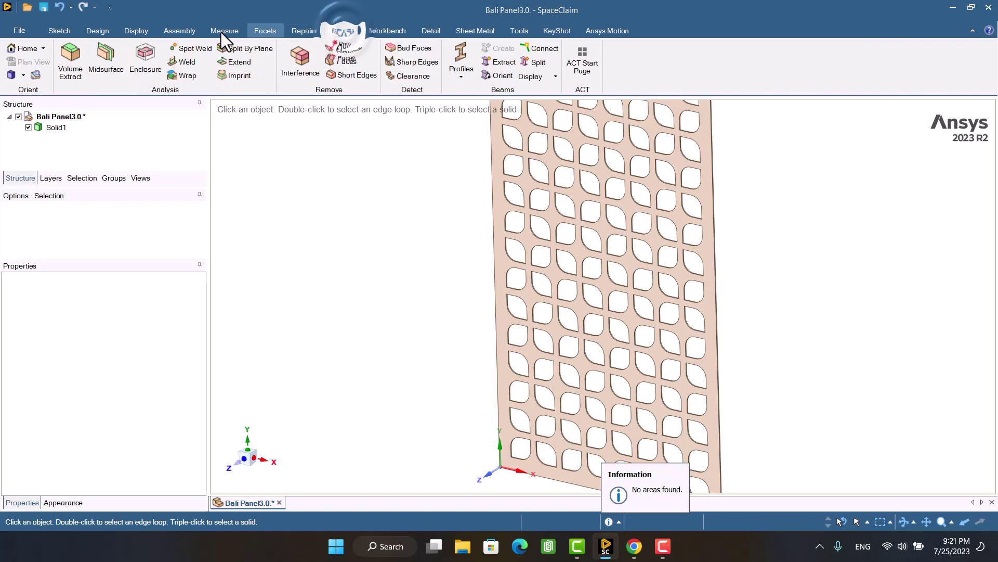
click(105, 55)
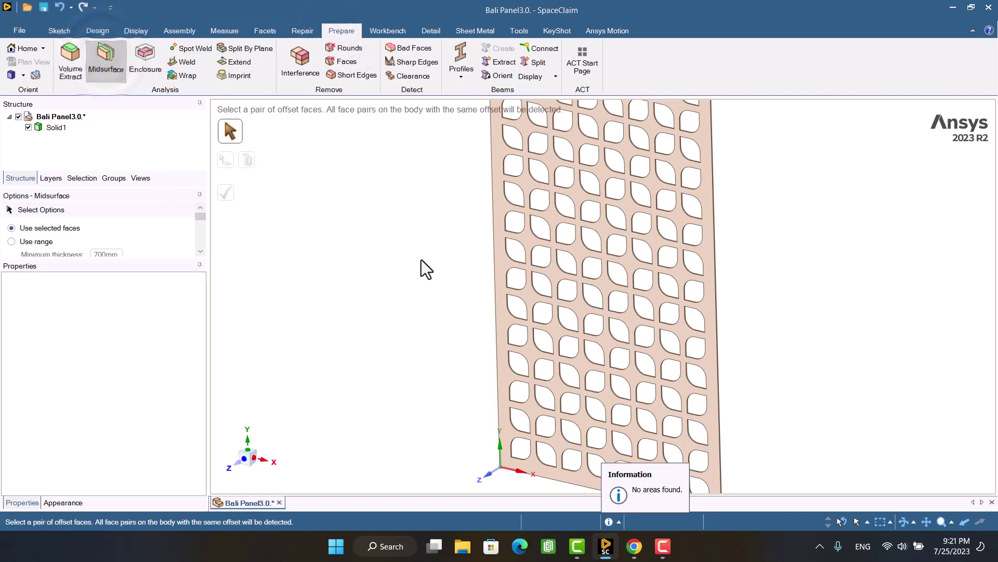
click(503, 266)
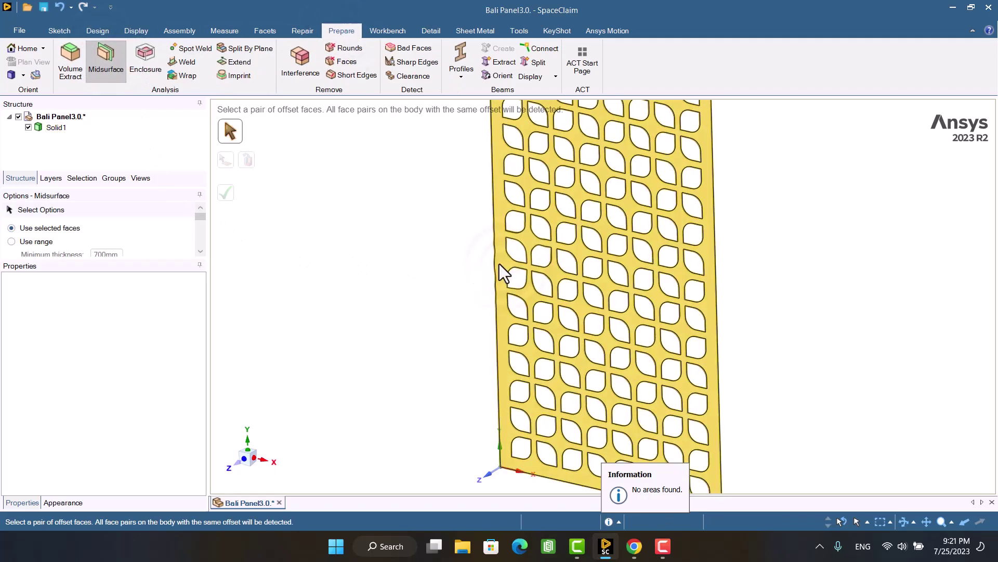
click(506, 269)
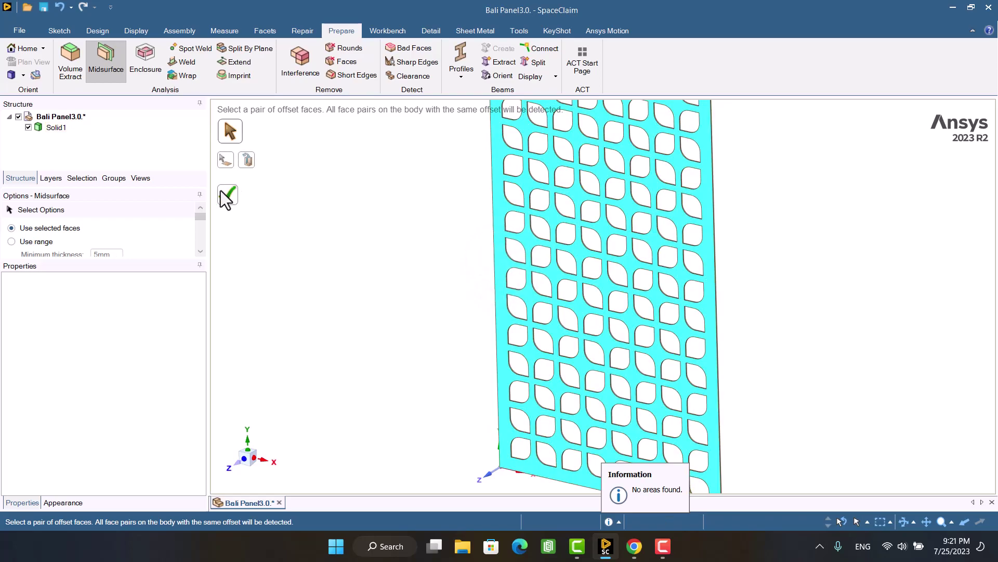
click(223, 194)
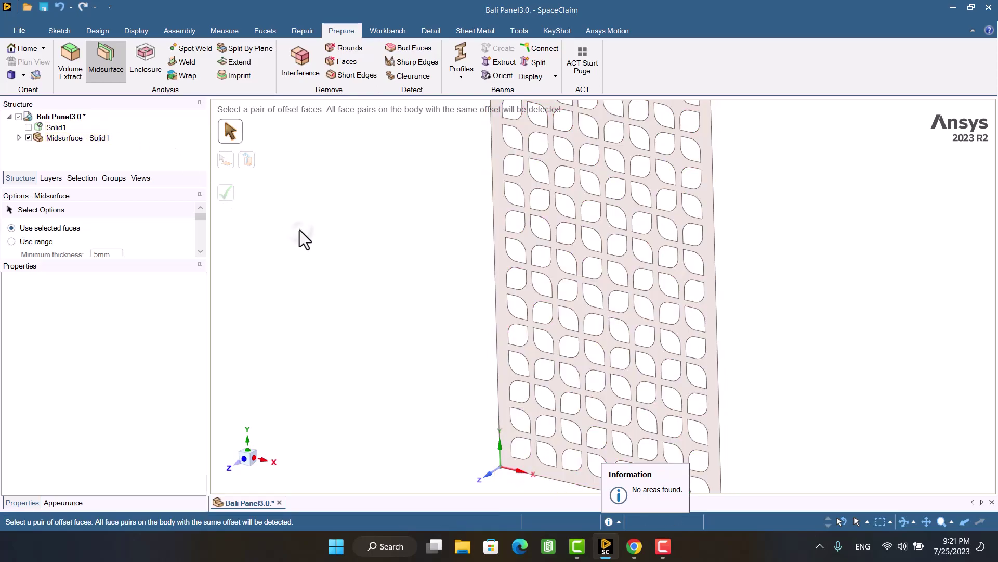
- Hide Solid1 and review Midsurface1's 5 mm offset properties, viewing the panel face-on
click(299, 230)
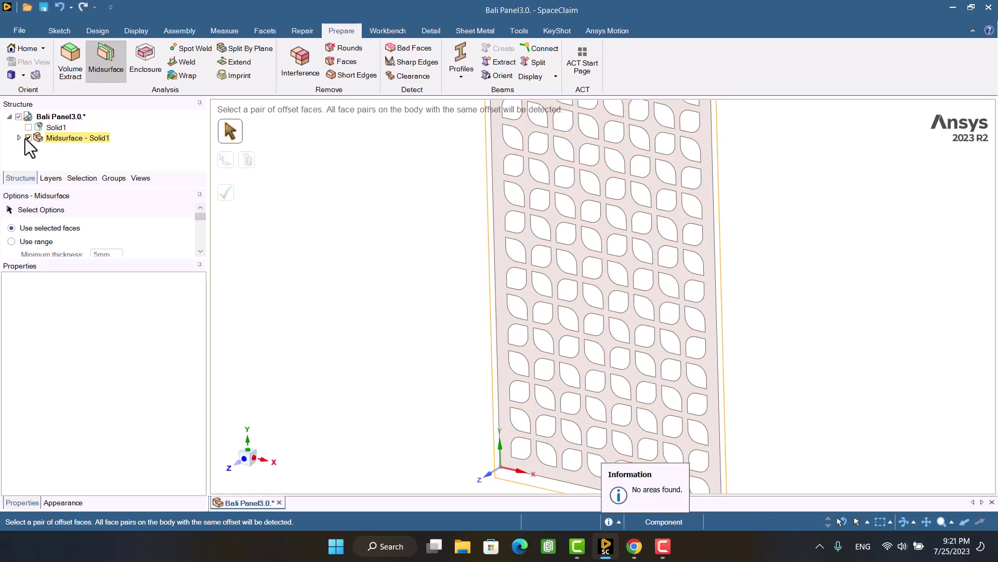
middle_drag(753, 194, 753, 183)
scroll(752, 185, up, 3)
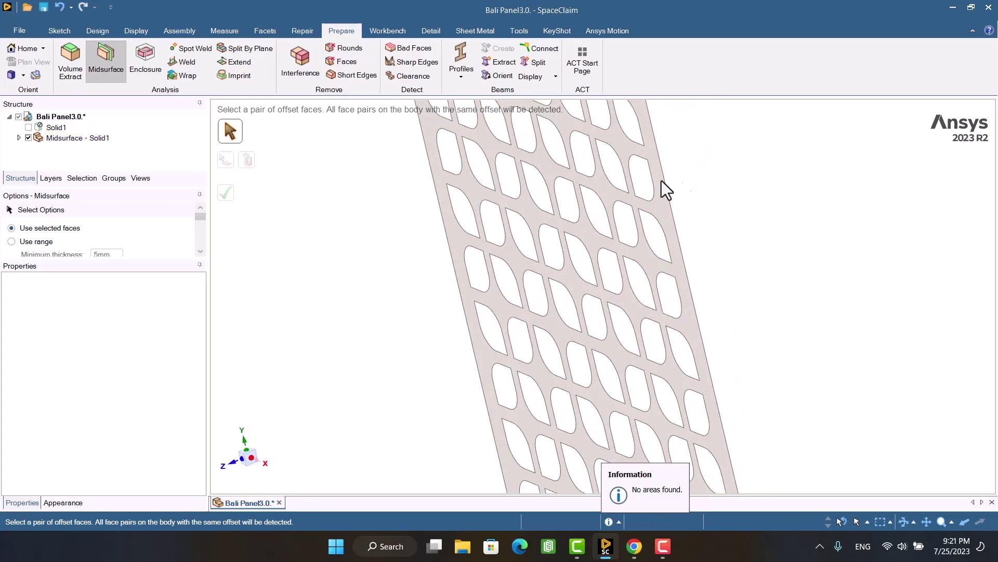
scroll(662, 190, up, 3)
scroll(718, 208, up, 3)
scroll(725, 210, up, 2)
scroll(683, 201, up, 2)
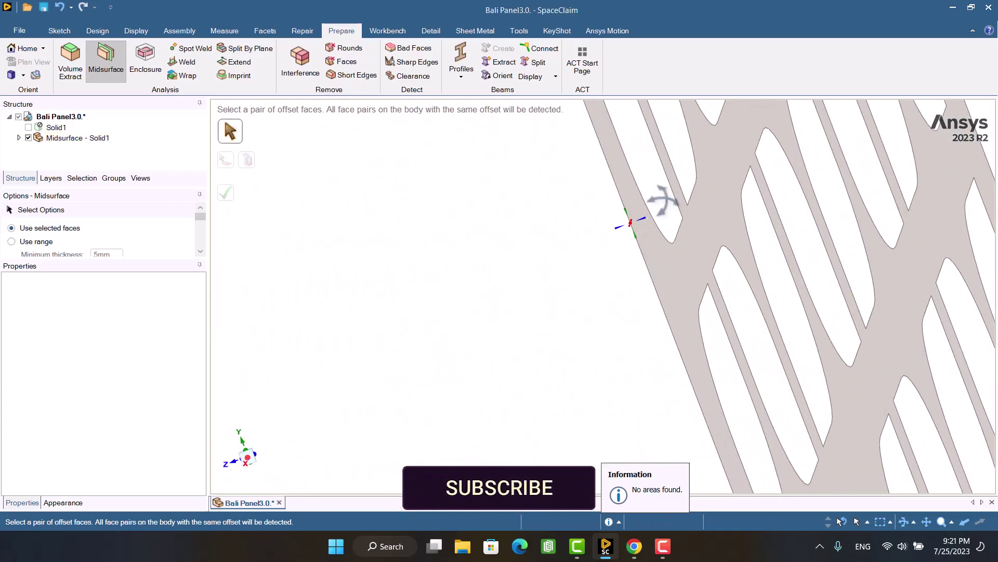
scroll(662, 201, up, 2)
scroll(695, 201, up, 2)
scroll(709, 206, up, 2)
scroll(727, 212, down, 3)
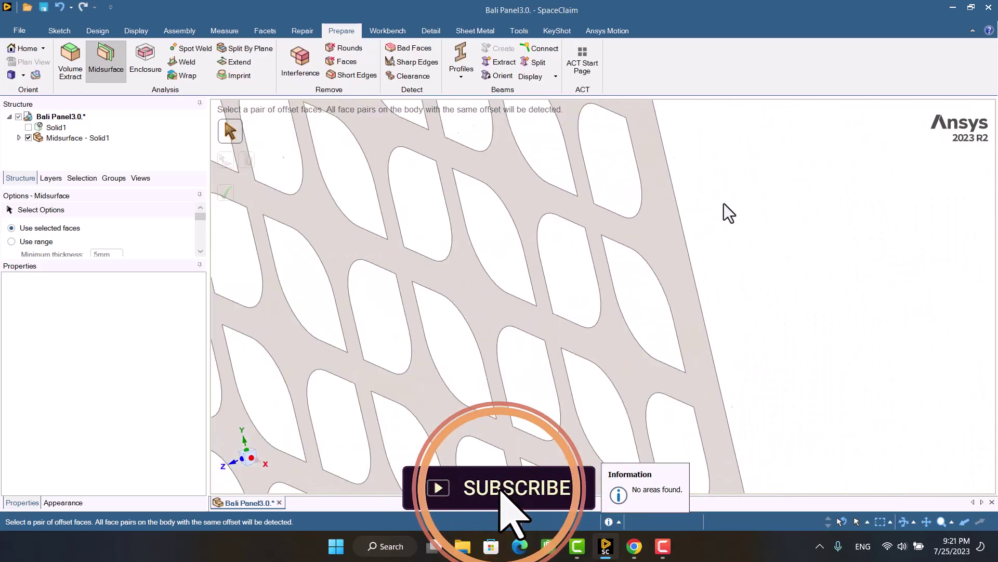
scroll(724, 211, down, 2)
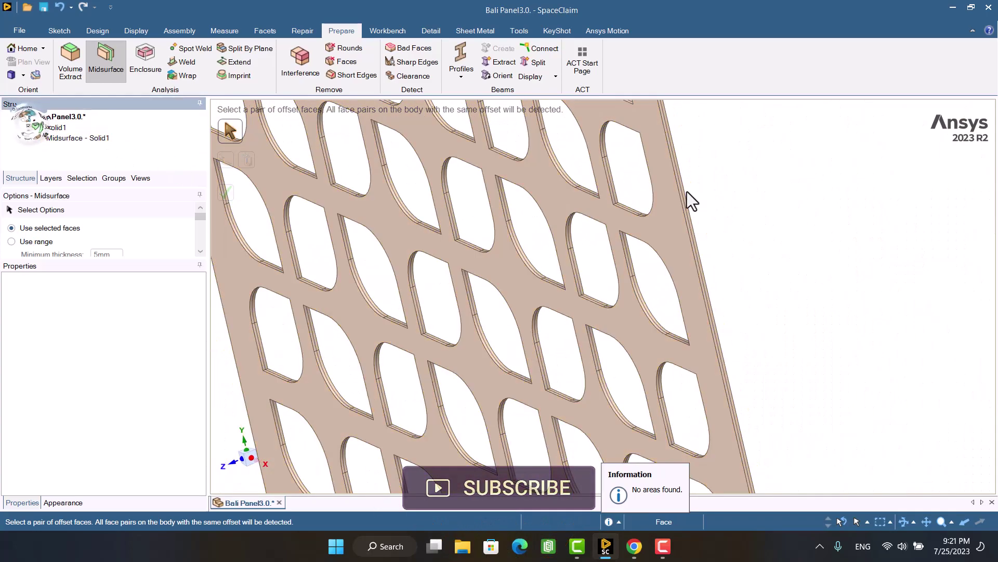
scroll(736, 212, up, 2)
scroll(660, 327, up, 3)
scroll(638, 352, up, 3)
scroll(638, 352, up, 3)
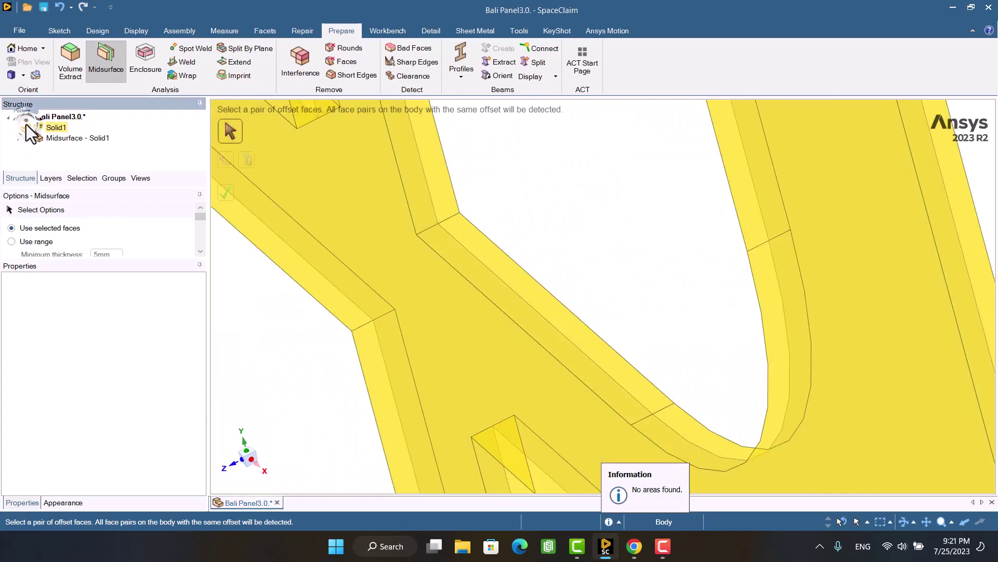
click(29, 127)
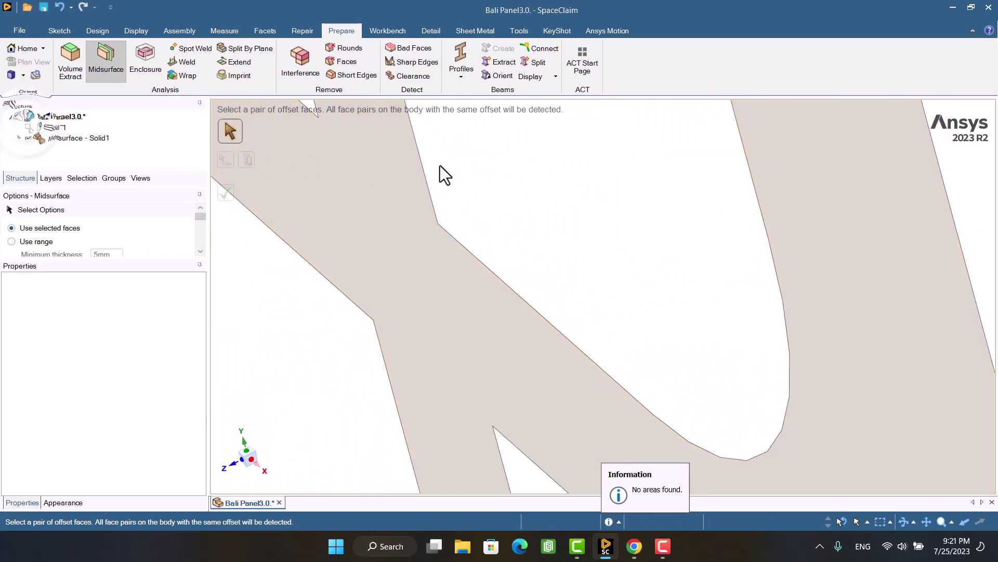
scroll(692, 198, down, 2)
scroll(608, 211, down, 2)
scroll(608, 211, down, 2)
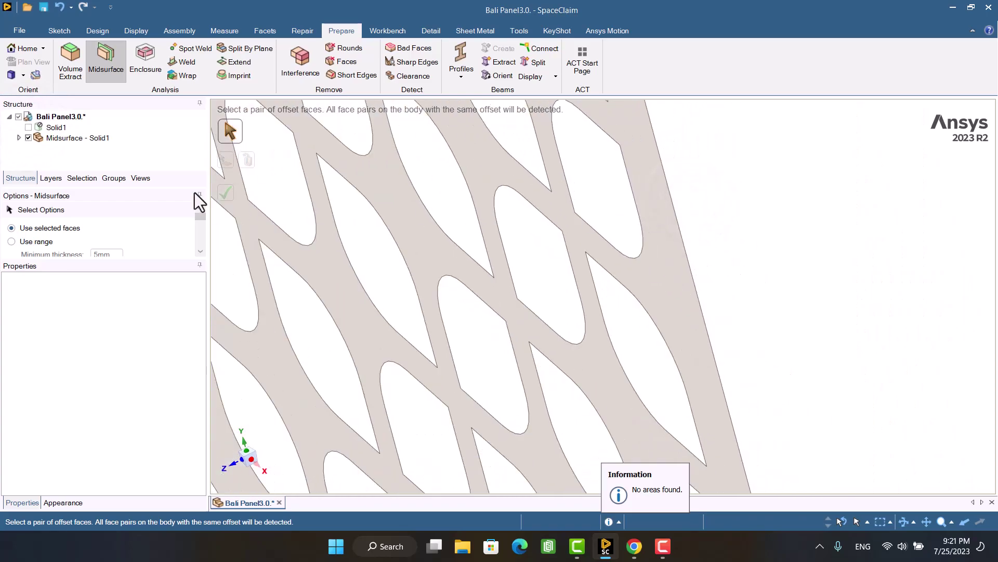
click(18, 138)
click(78, 149)
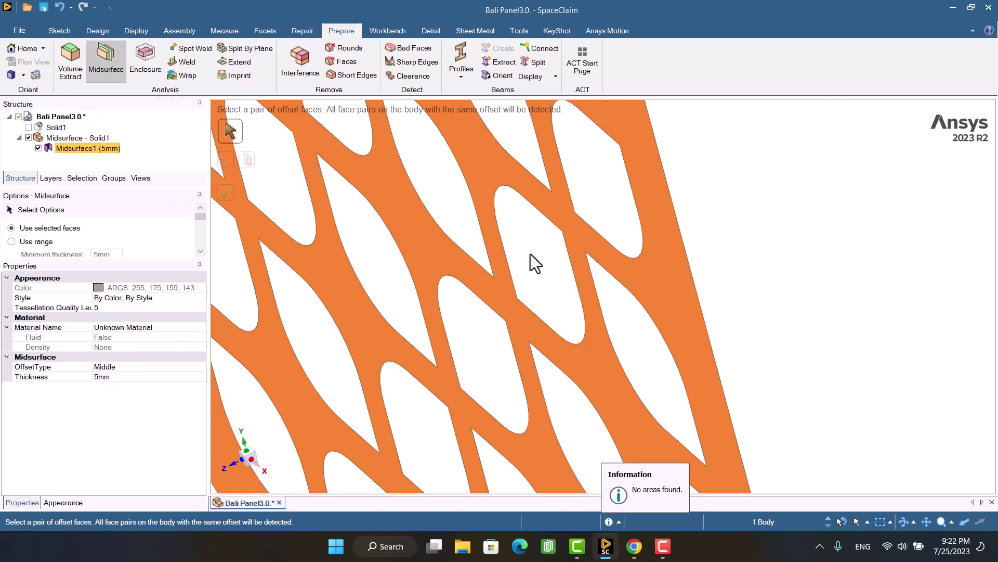
scroll(740, 230, up, 3)
scroll(742, 229, down, 5)
click(741, 230)
middle_drag(447, 284, 522, 283)
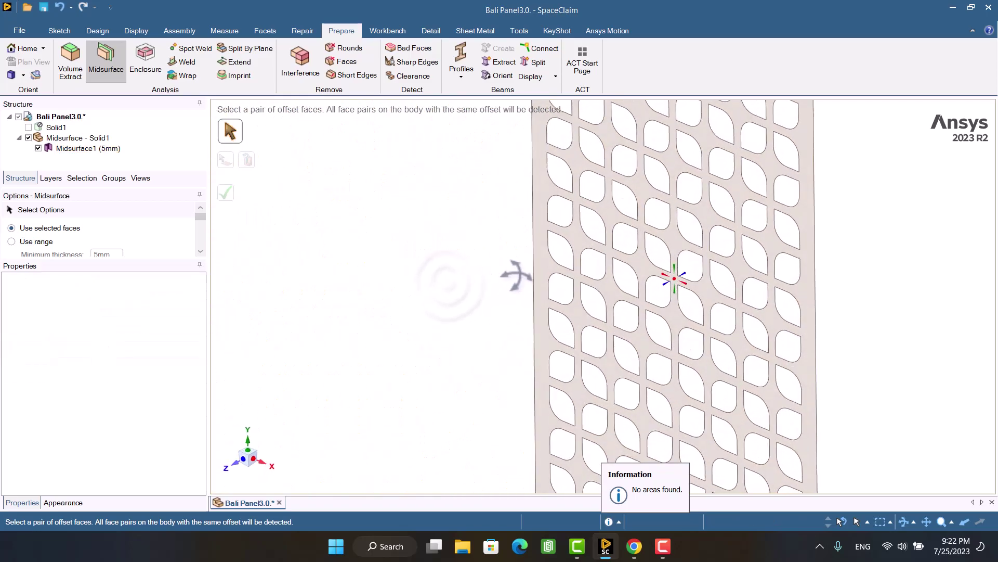
scroll(522, 282, down, 2)
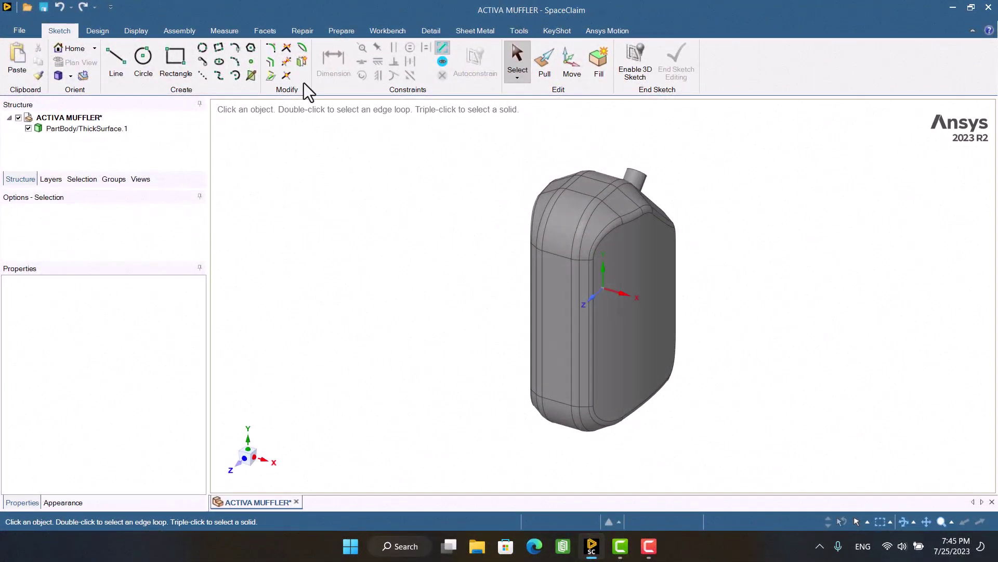
- Find and remove the 10 extra edge sets on the ACTIVA MUFFLER body
click(297, 29)
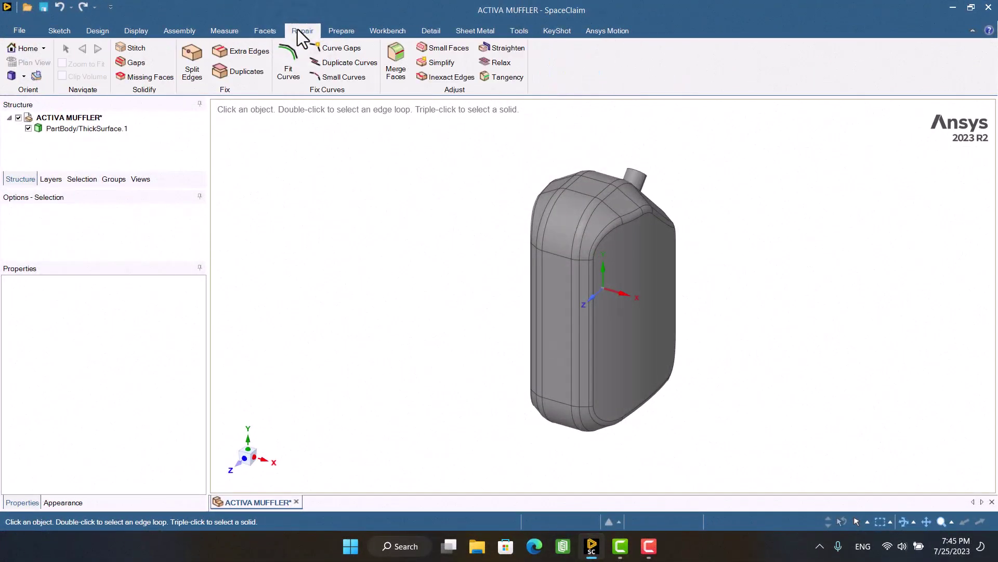
click(248, 51)
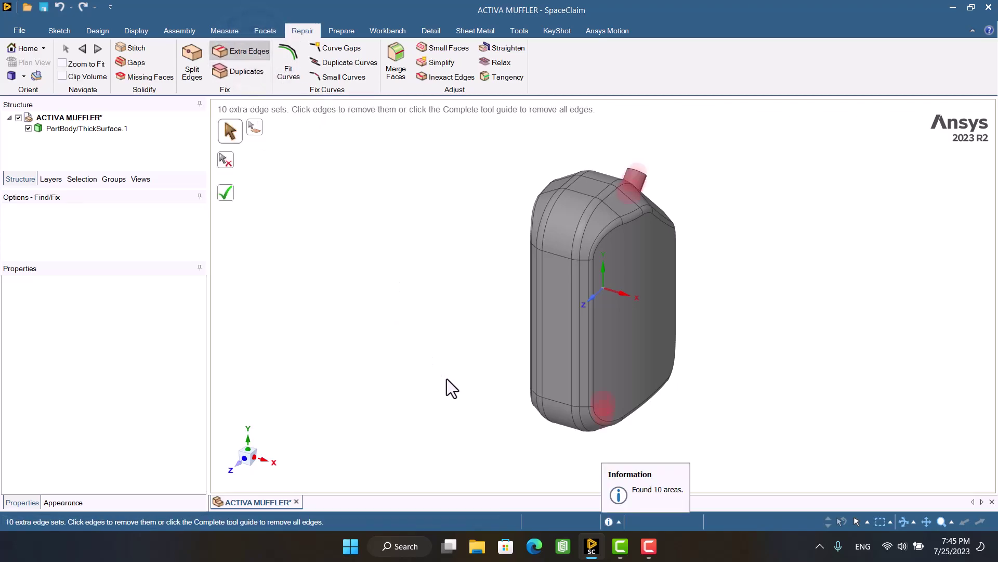
middle_drag(691, 167, 593, 226)
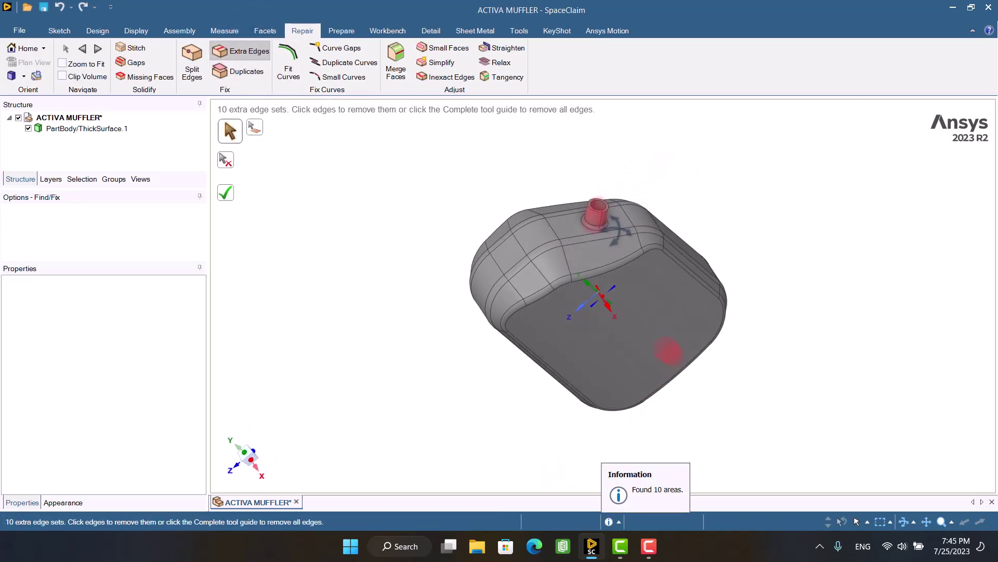
scroll(593, 227, up, 5)
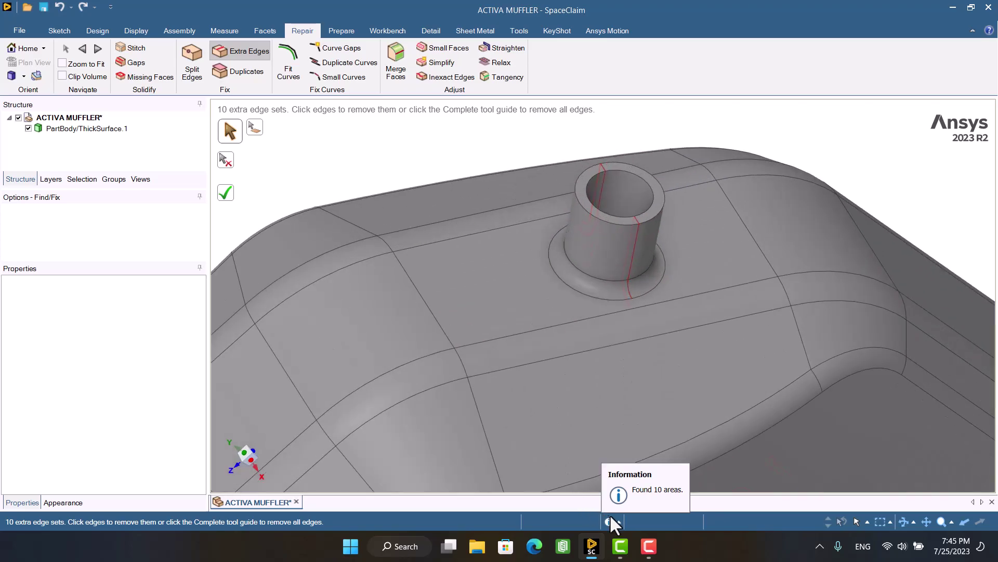
click(224, 194)
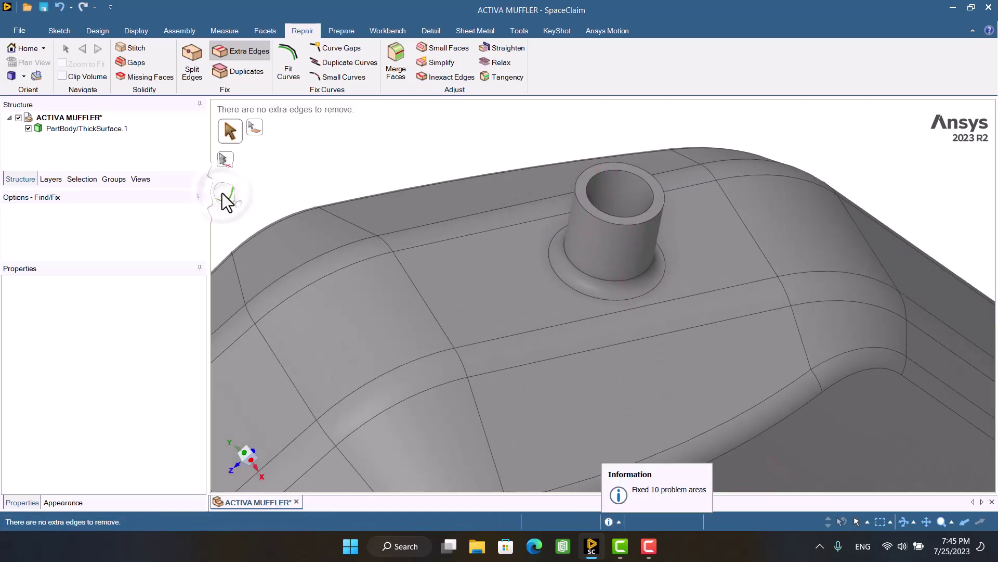
middle_drag(334, 209, 394, 177)
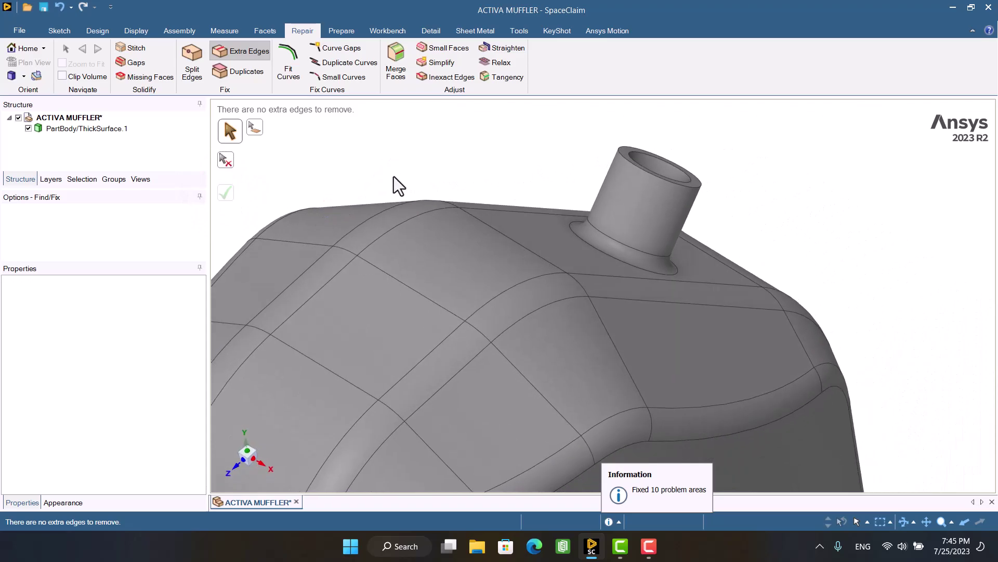
scroll(399, 226, up, 3)
scroll(399, 224, down, 3)
scroll(399, 224, down, 3)
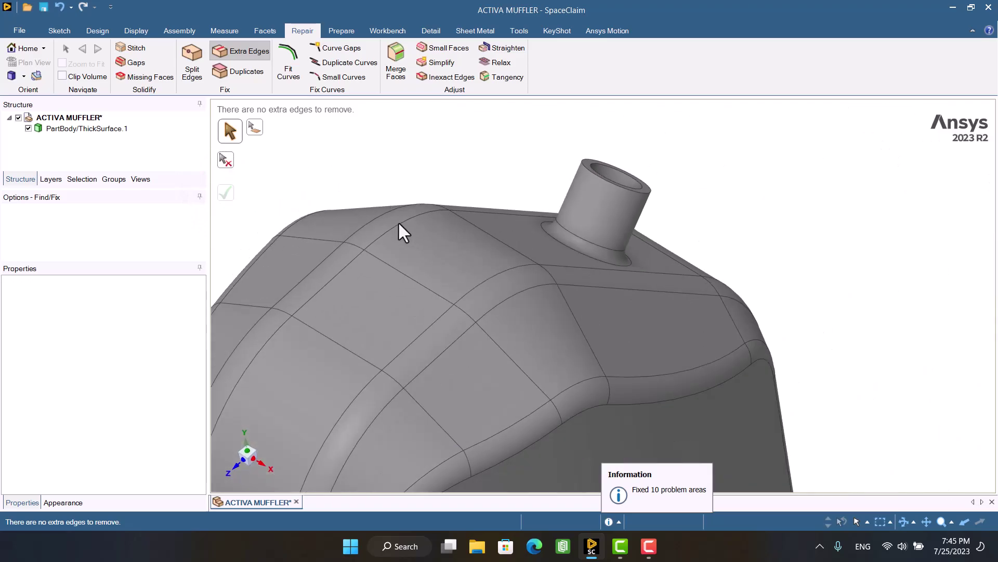
click(408, 182)
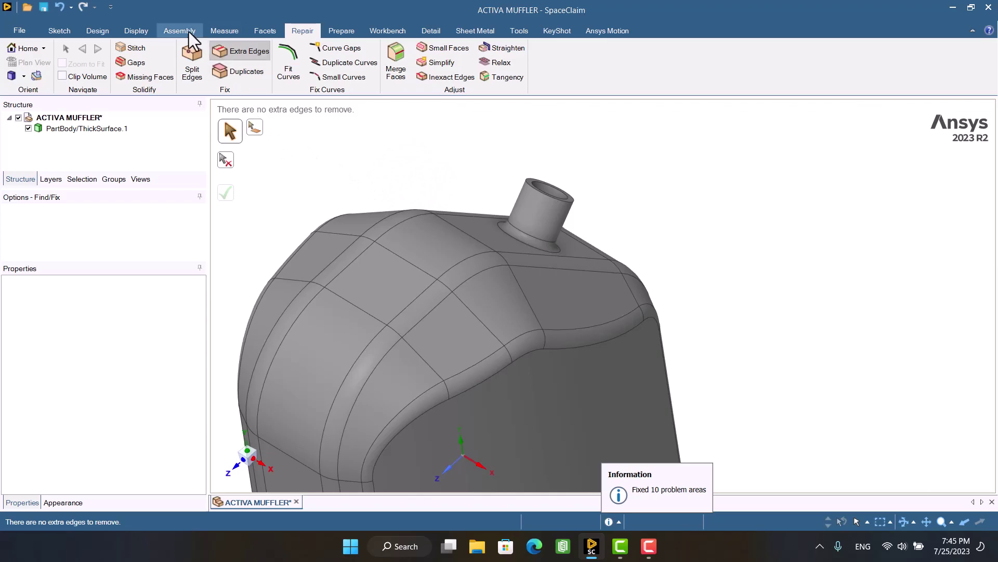
- Create the muffler midsurface from its lower face pairs, then orbit to a tilted top-down view
click(334, 32)
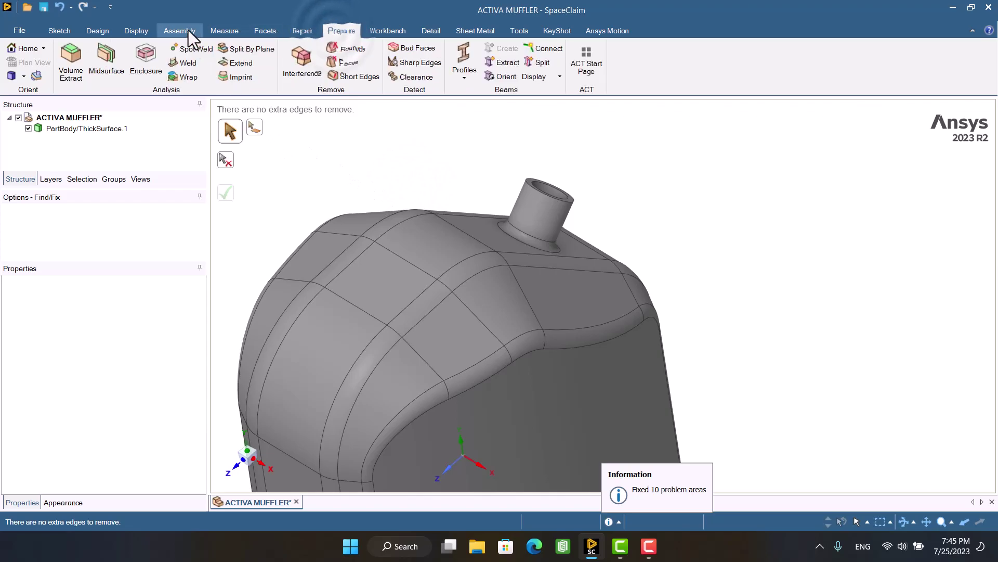
click(114, 53)
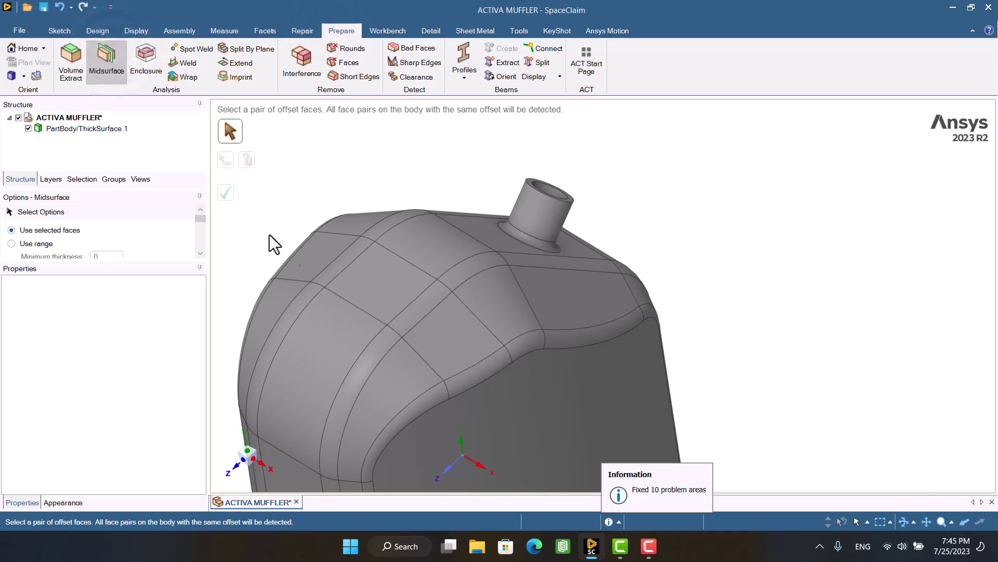
click(539, 426)
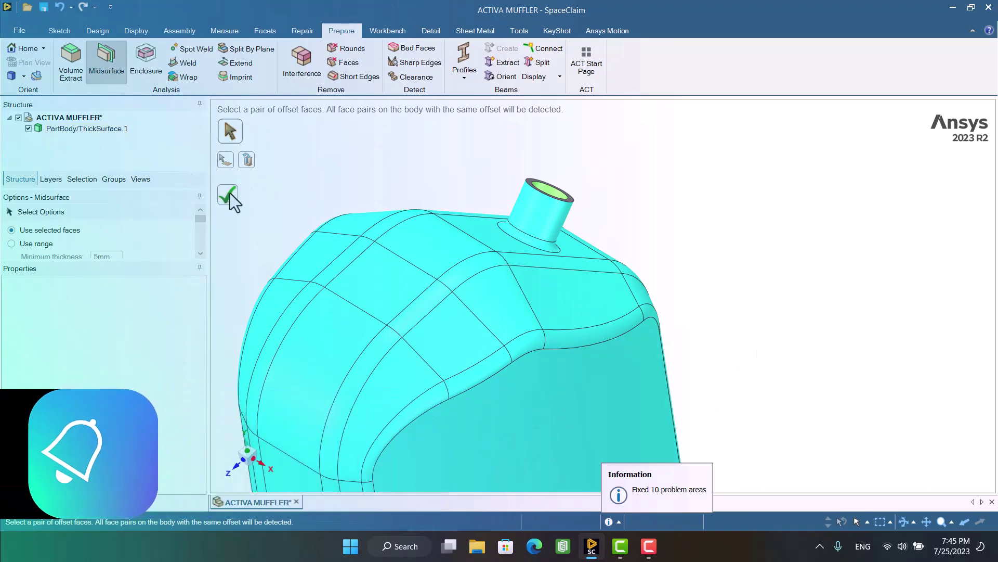
click(230, 193)
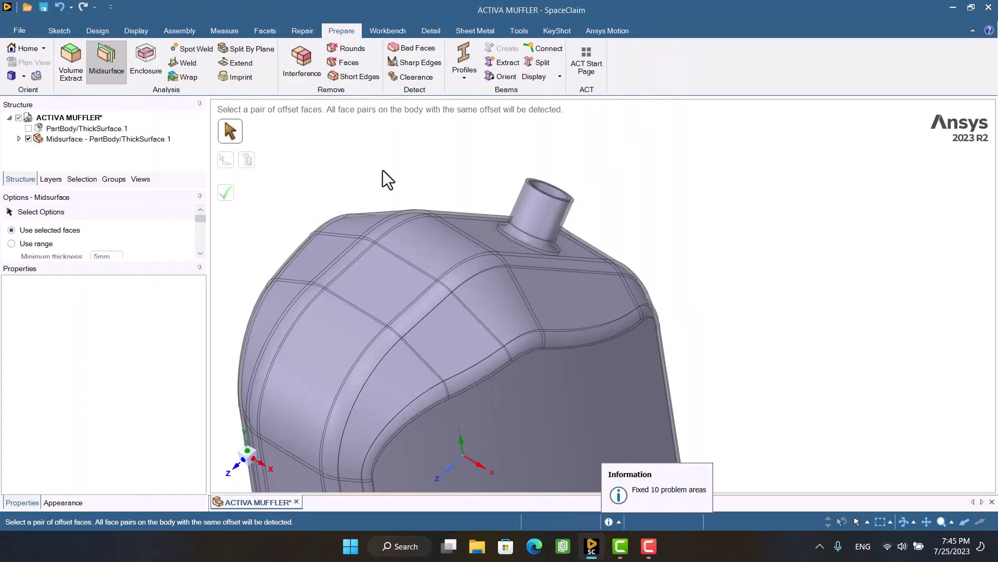
mouse_move(383, 170)
middle_down()
mouse_move(344, 184)
mouse_move(381, 181)
mouse_move(409, 160)
mouse_move(413, 189)
middle_up()
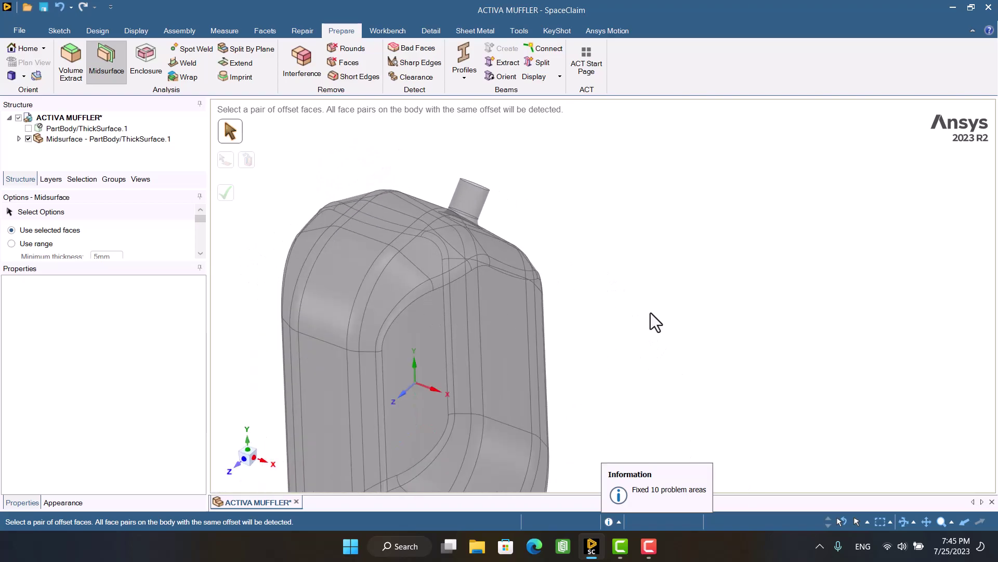
mouse_move(653, 319)
middle_down()
mouse_move(622, 294)
mouse_move(528, 305)
mouse_move(534, 363)
mouse_move(629, 310)
middle_up()
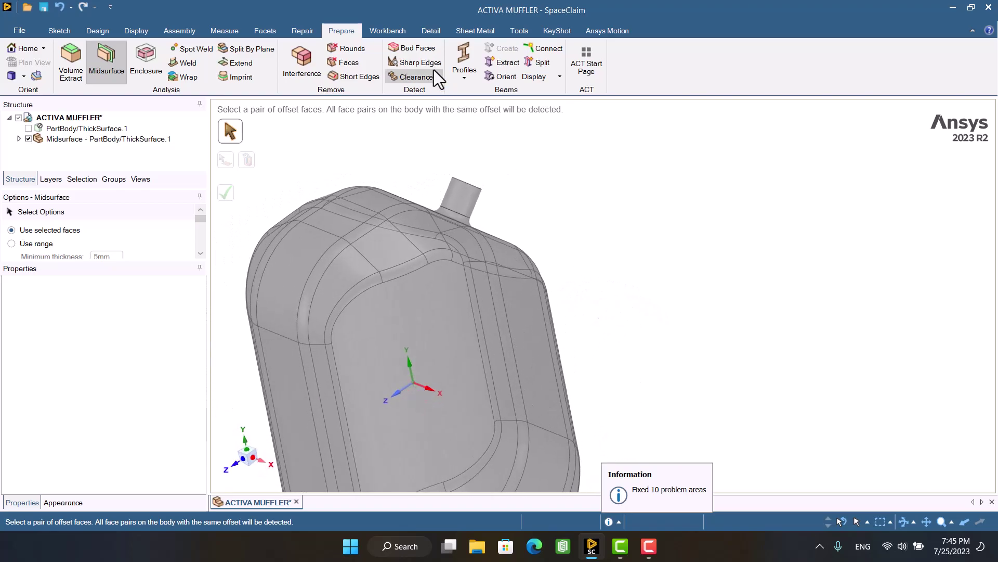
- Save the muffler design to the Desktop and send it to Workbench 2023 R2
click(395, 33)
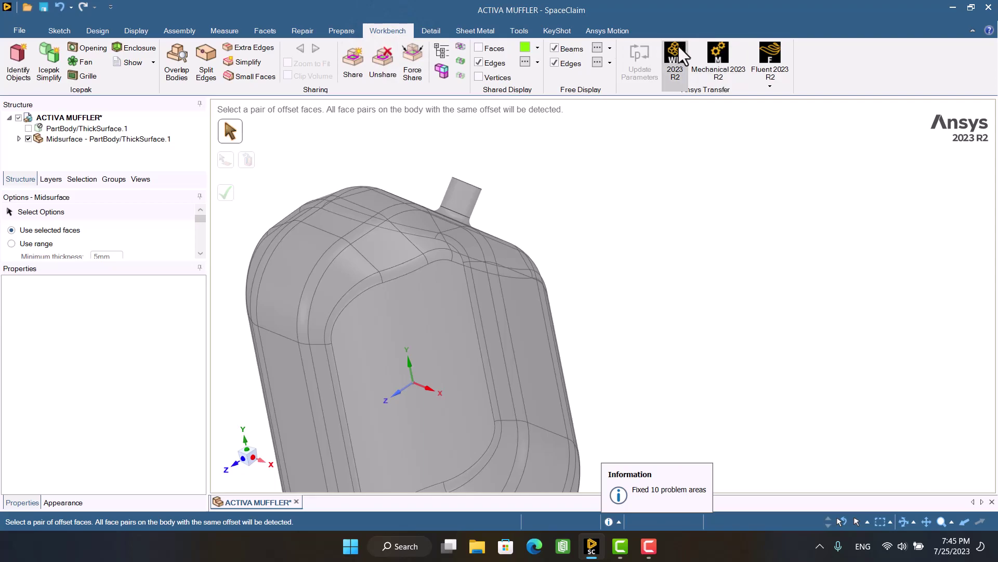
click(676, 62)
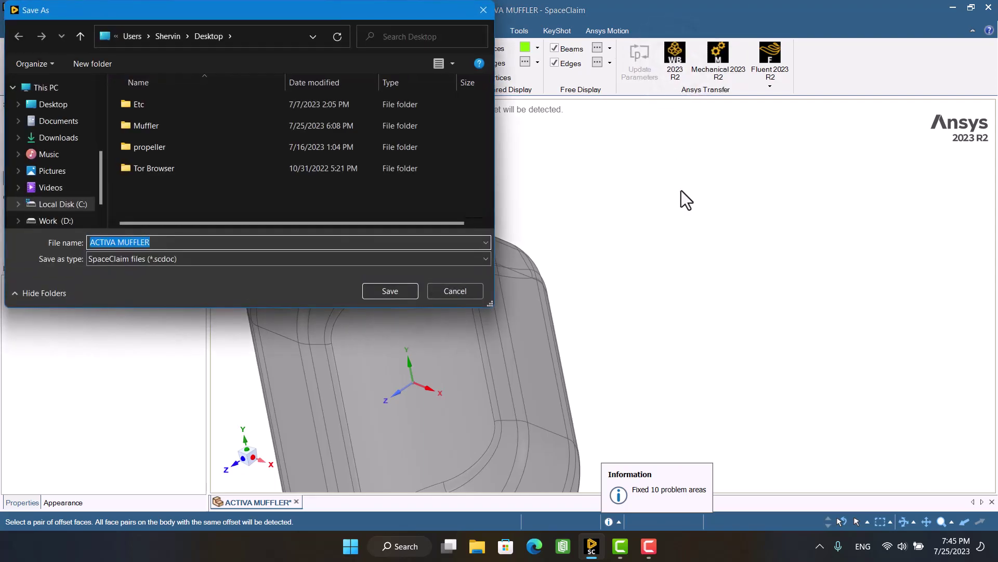
click(55, 104)
click(365, 290)
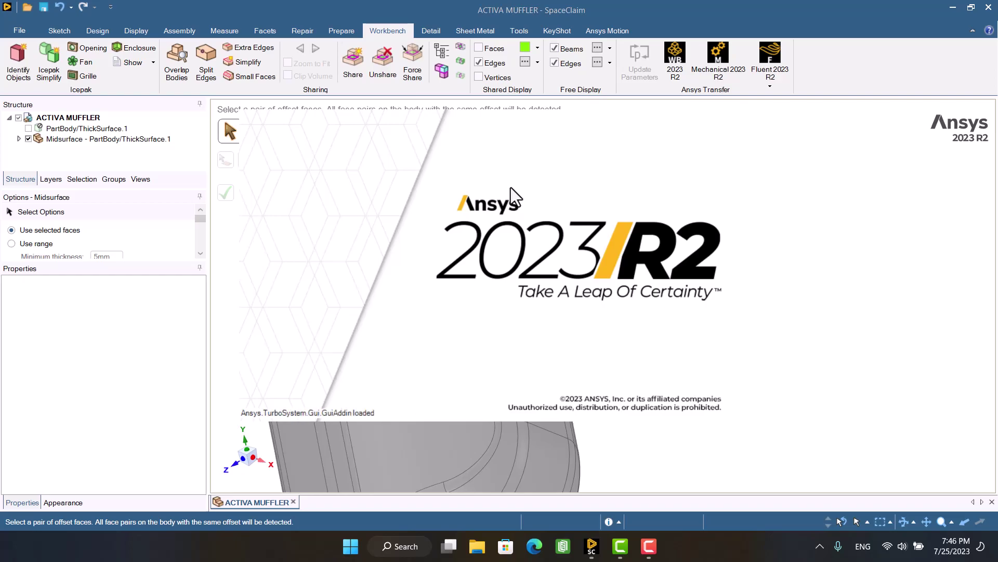
- Expand the Midsurface node to reveal Midsurface1 (5mm), then collapse it again
click(18, 139)
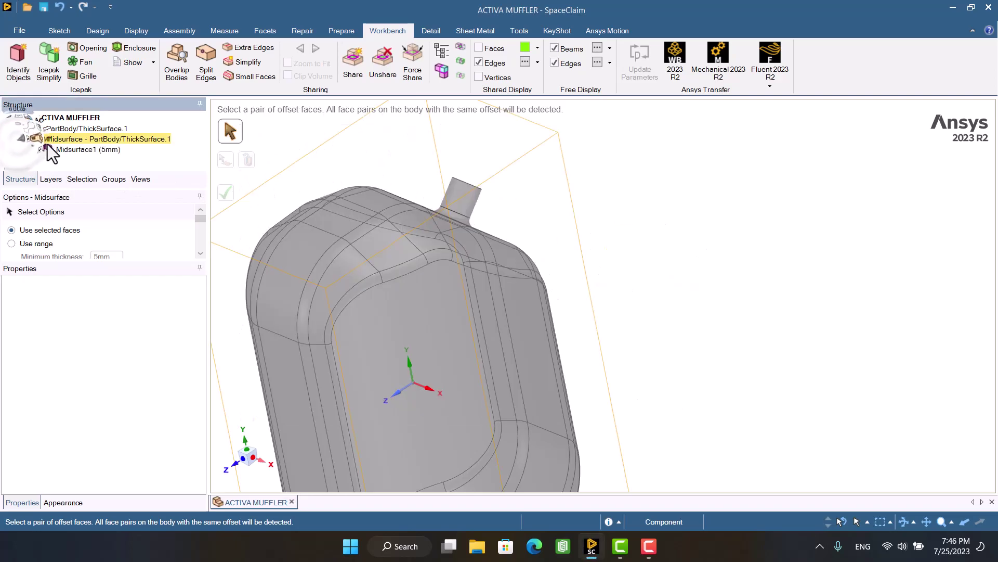
click(71, 149)
click(32, 139)
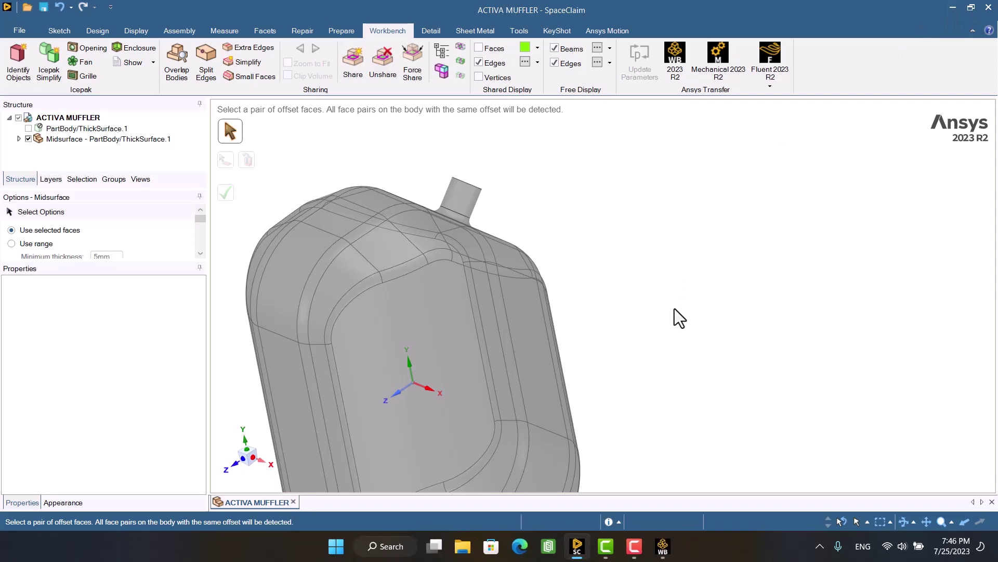
- In the Workbench schematic, drop a Modal system onto Geometry cell A2
click(666, 546)
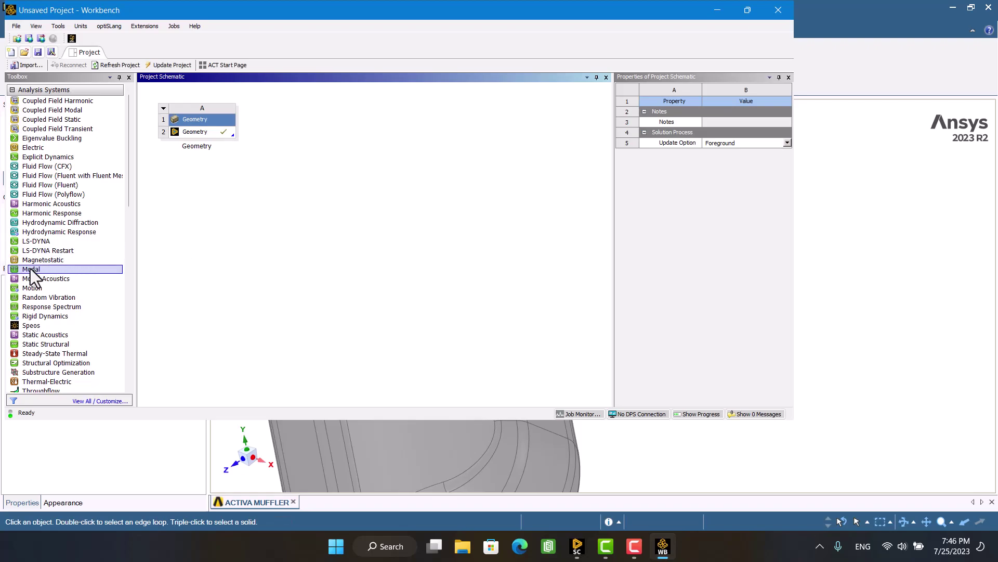
mouse_move(30, 269)
mouse_down()
mouse_move(86, 269)
mouse_move(193, 140)
mouse_up()
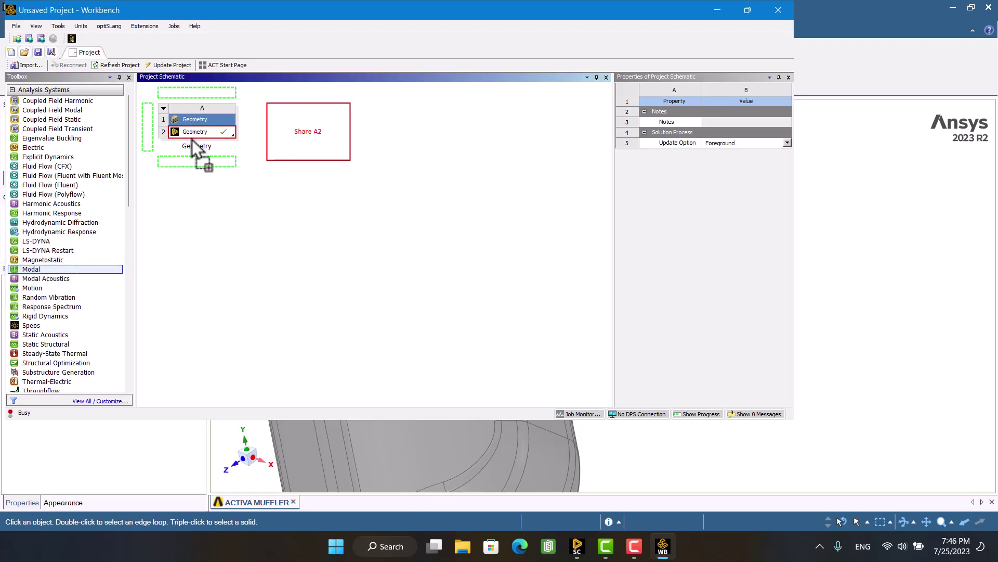
drag(192, 140, 197, 139)
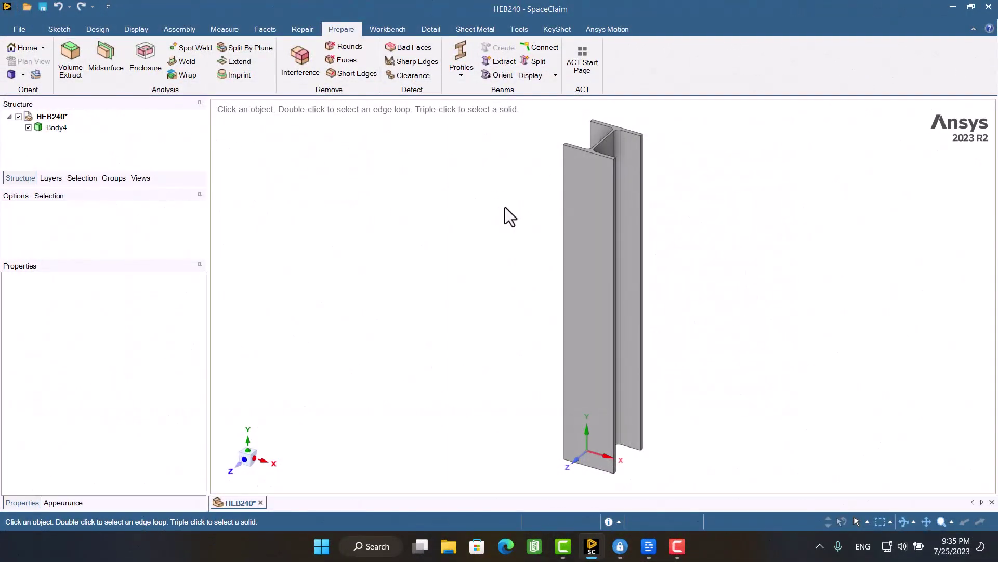
mouse_move(504, 217)
middle_down()
mouse_move(504, 290)
mouse_move(511, 222)
middle_up()
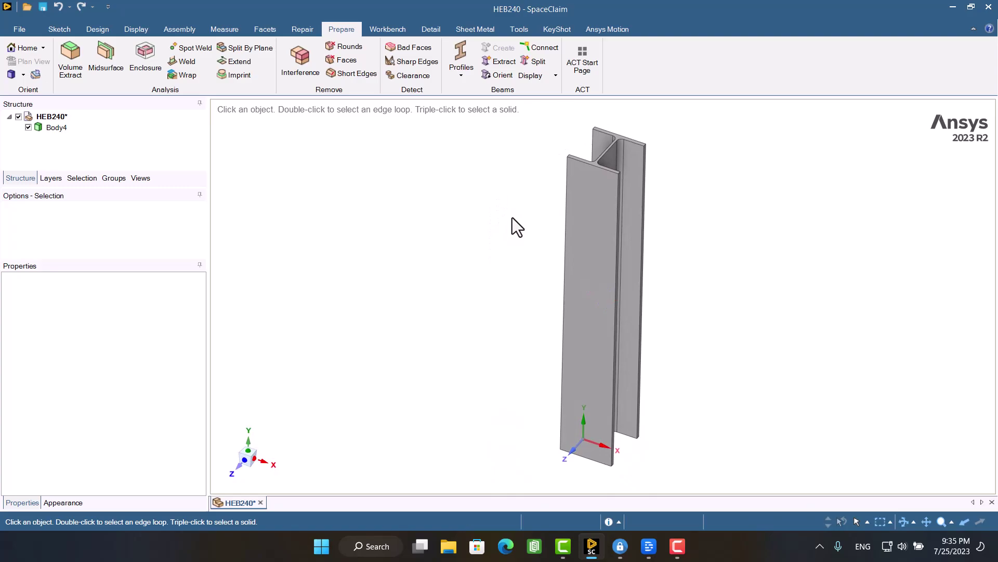
- Extract a beam from the HEB240 H-beam solid and inspect Extracted Profile1's section
click(494, 64)
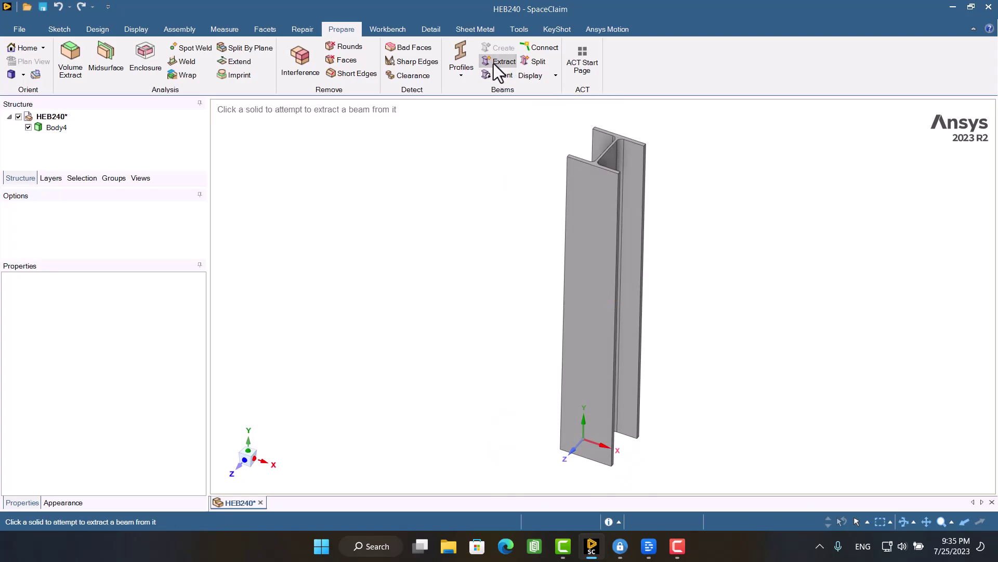
click(577, 228)
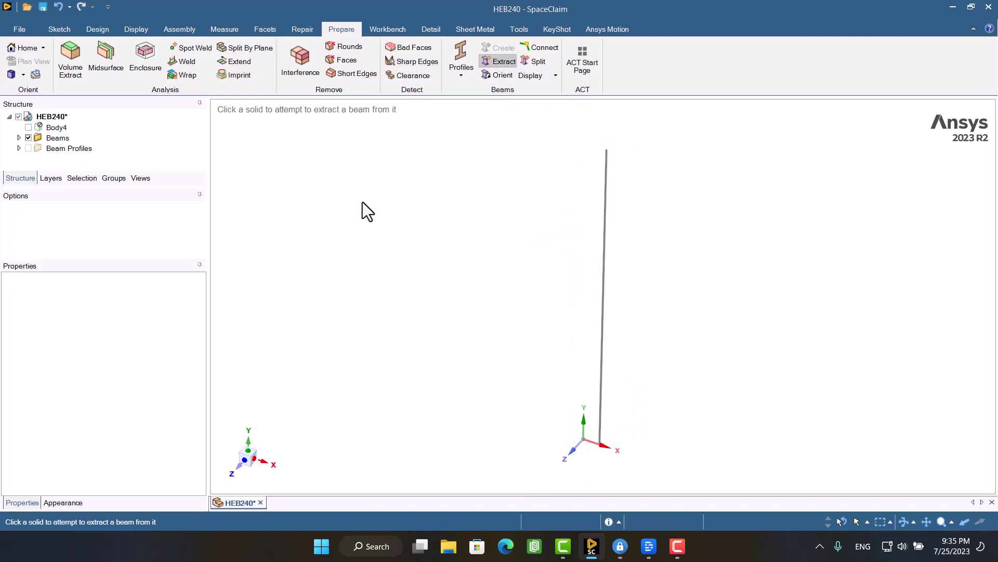
click(17, 138)
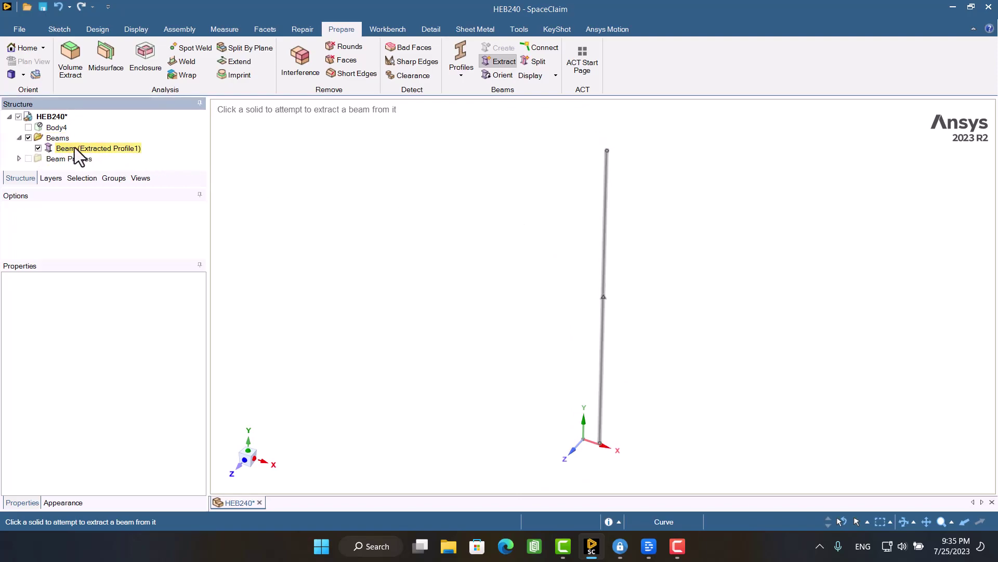
click(19, 159)
click(46, 166)
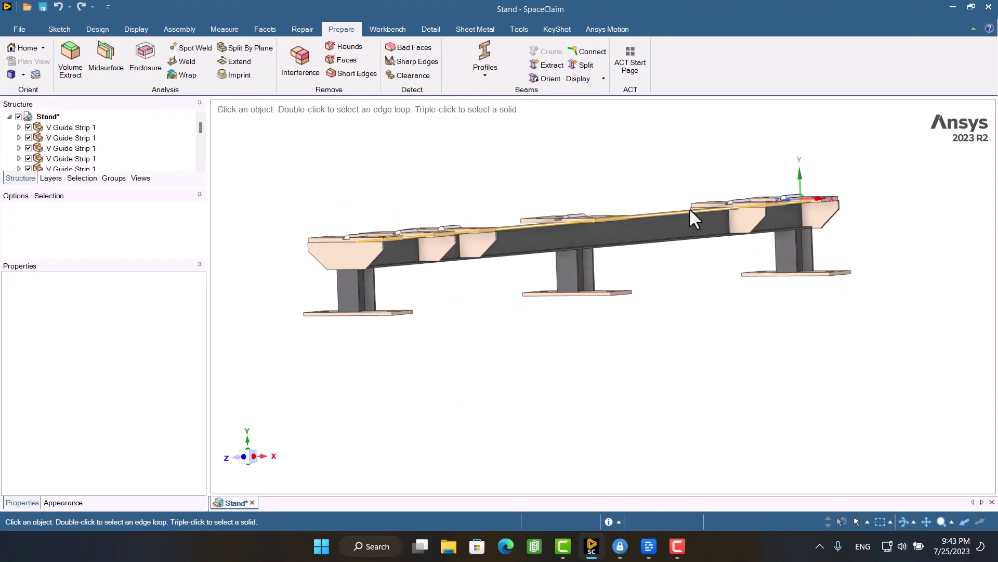
scroll(733, 218, up, 3)
scroll(737, 218, up, 3)
scroll(60, 163, down, 3)
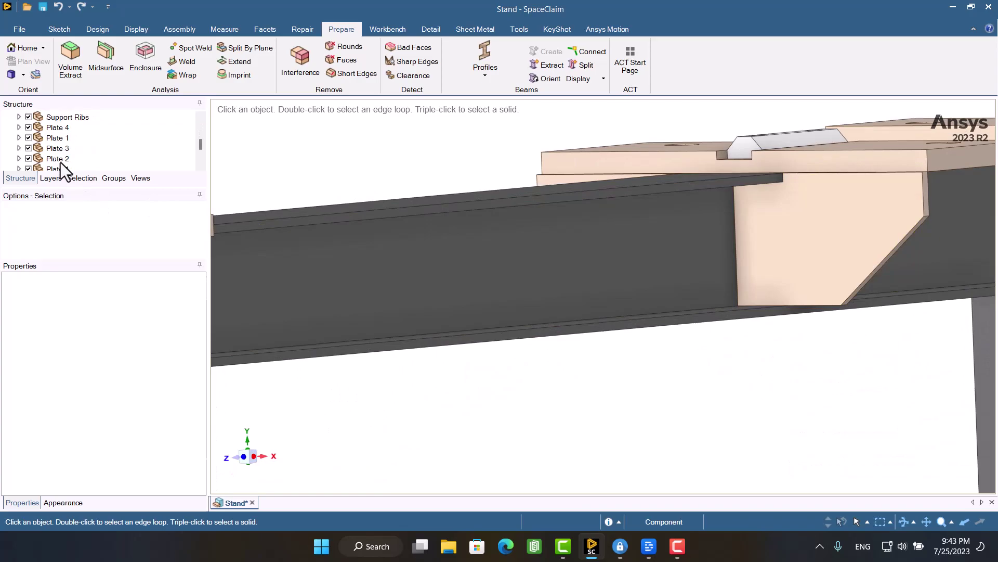
scroll(58, 159, down, 2)
- Extract beam lines from the Stand Beam and all three Support Beam solids
click(30, 158)
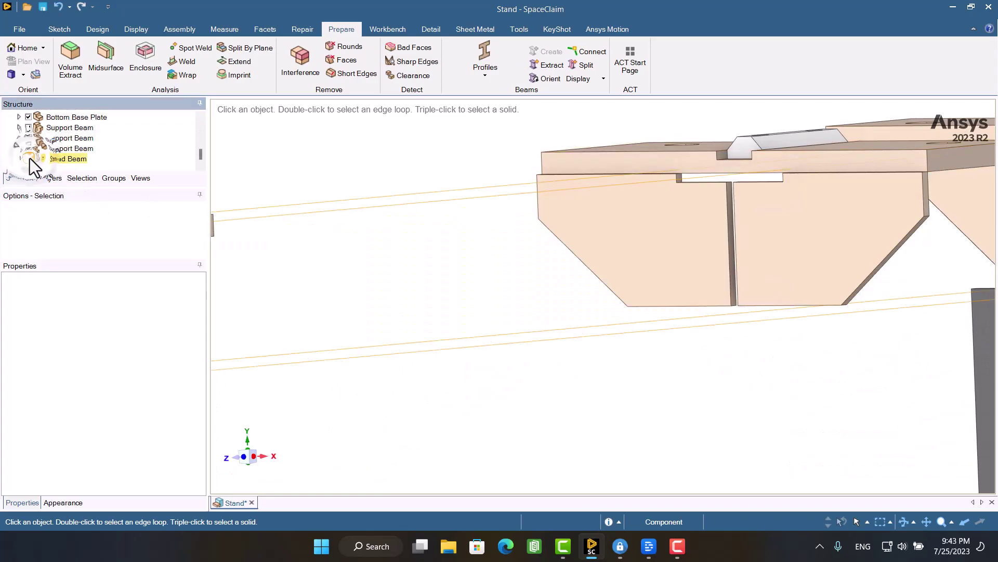
click(30, 158)
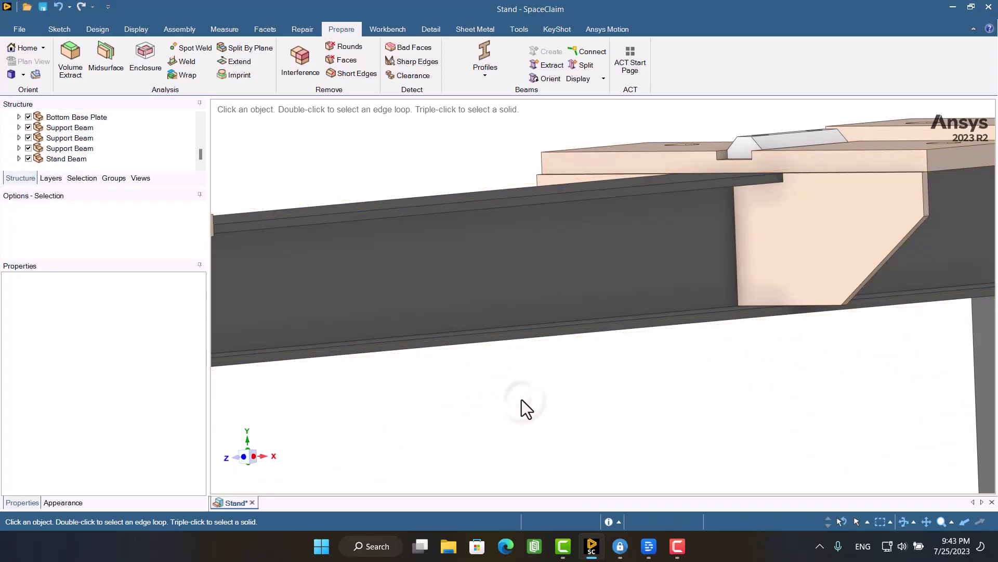
scroll(522, 400, down, 3)
scroll(449, 229, down, 2)
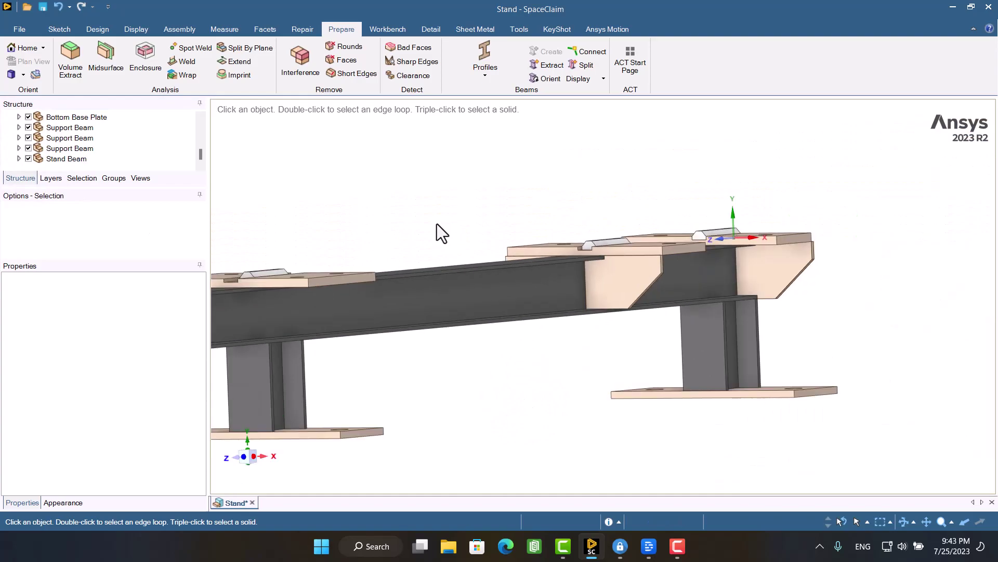
click(546, 67)
click(487, 296)
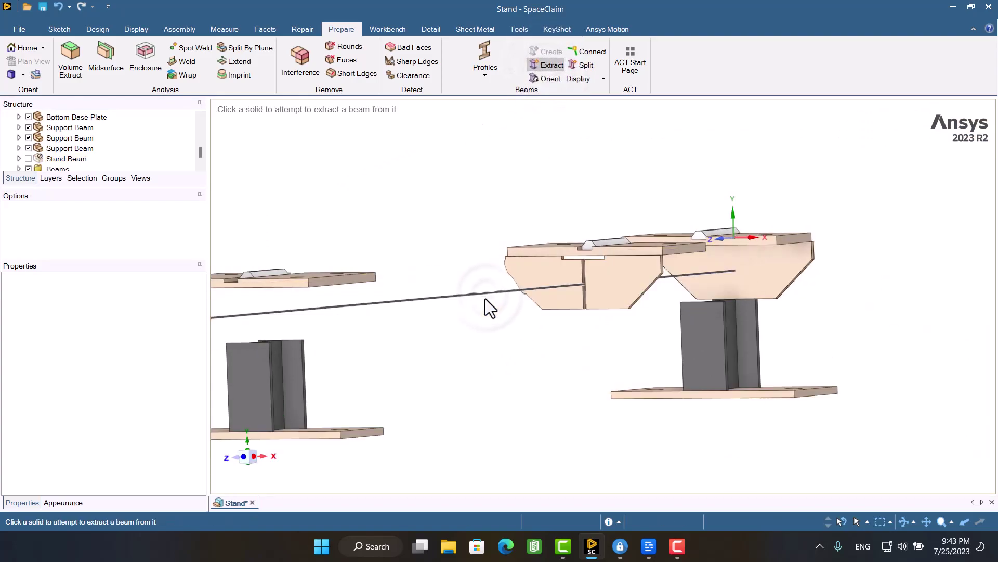
middle_drag(510, 335, 435, 348)
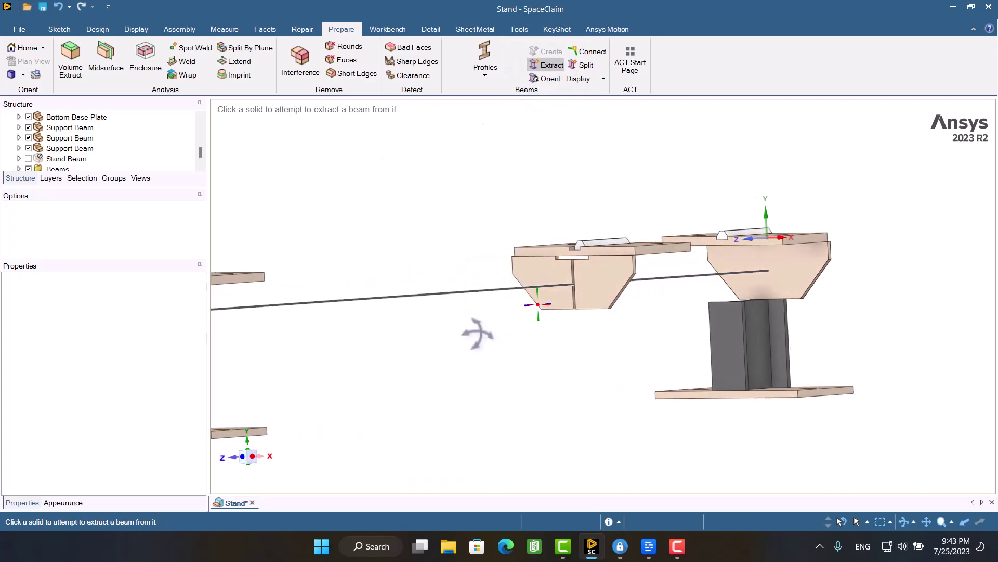
click(774, 343)
middle_drag(714, 344, 444, 362)
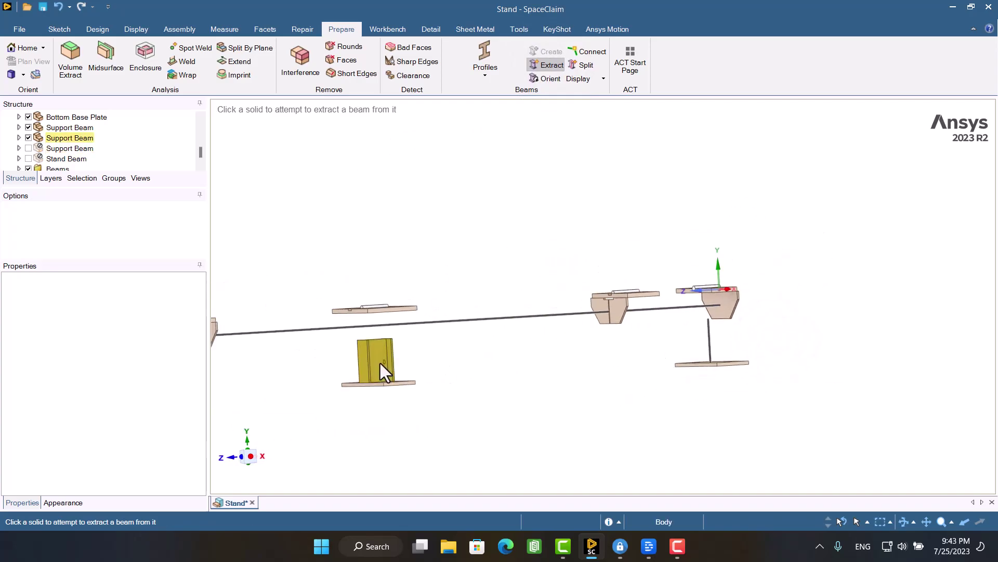
click(380, 363)
middle_drag(380, 362, 611, 294)
scroll(272, 343, up, 3)
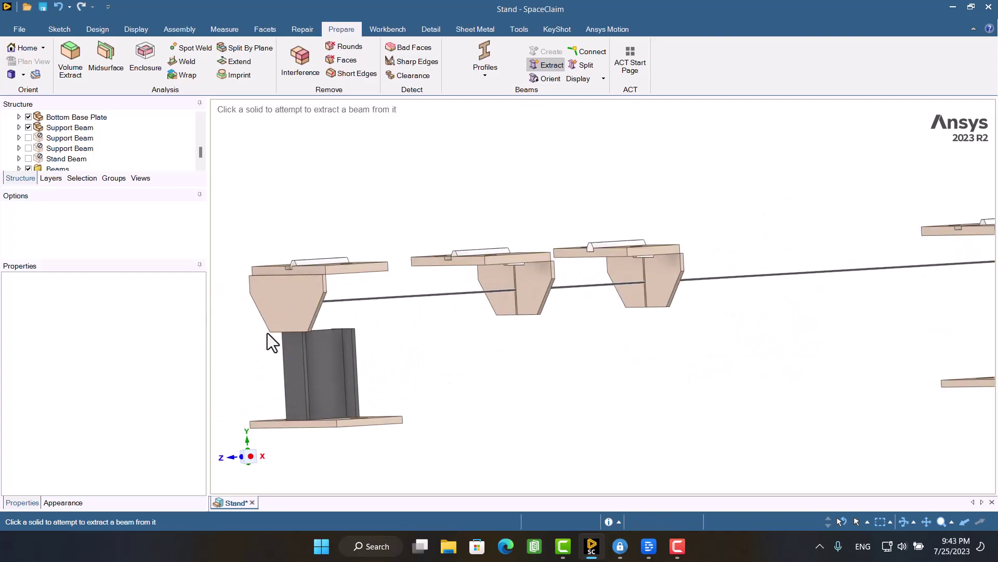
click(295, 352)
middle_drag(628, 390, 614, 402)
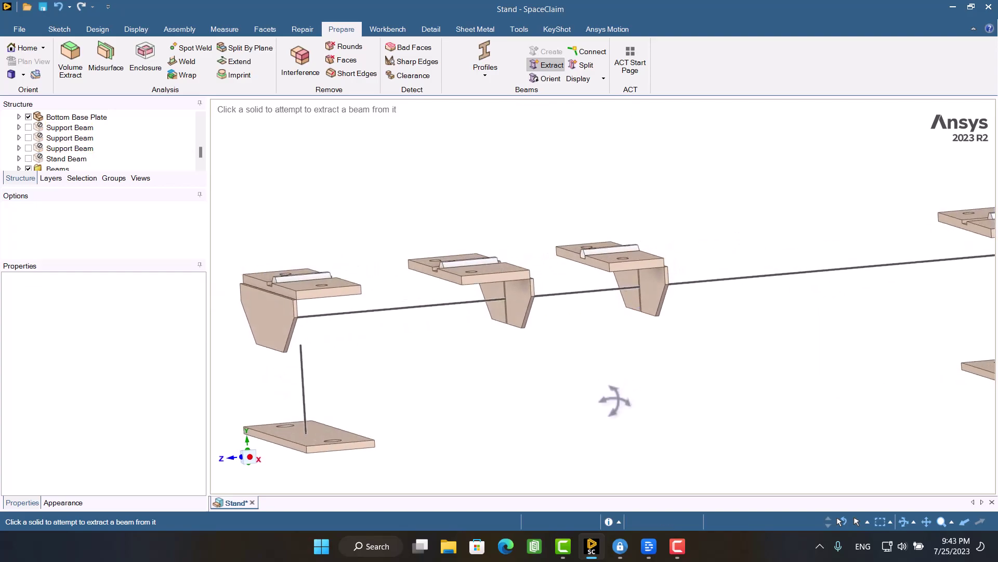
key(Escape)
scroll(87, 145, down, 1)
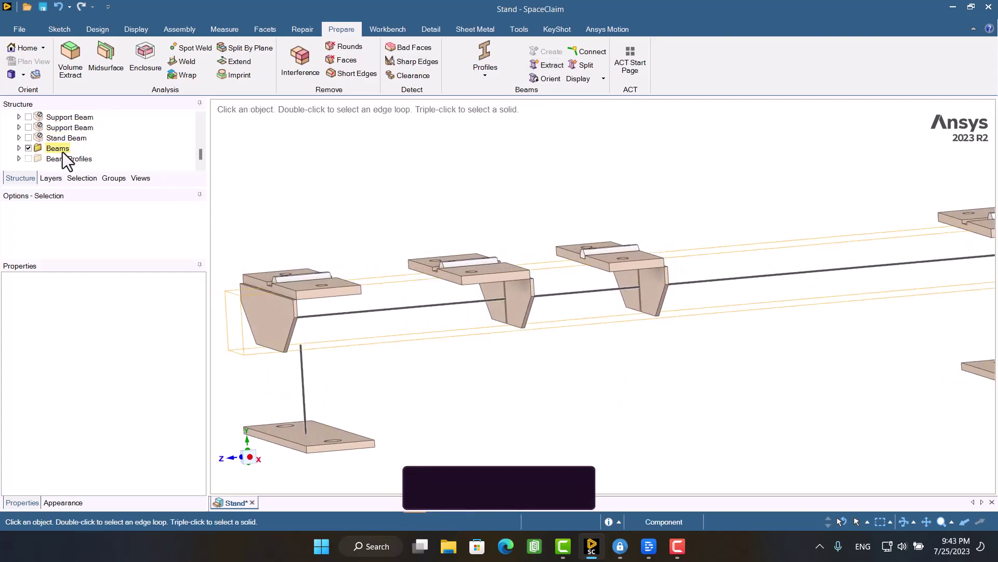
- Check Extracted Profile1's section properties, then collapse the Beams folder
click(27, 158)
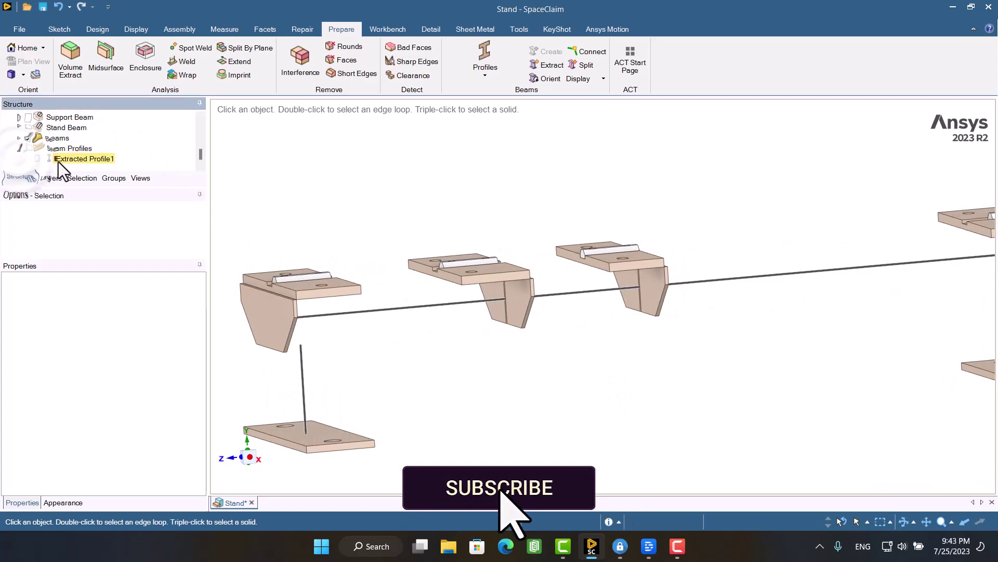
click(58, 162)
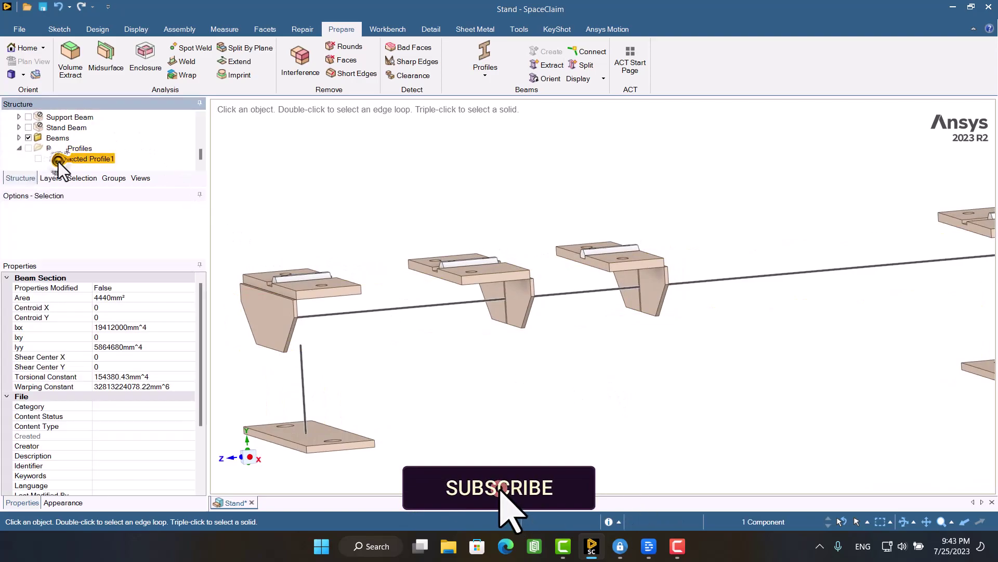
click(19, 149)
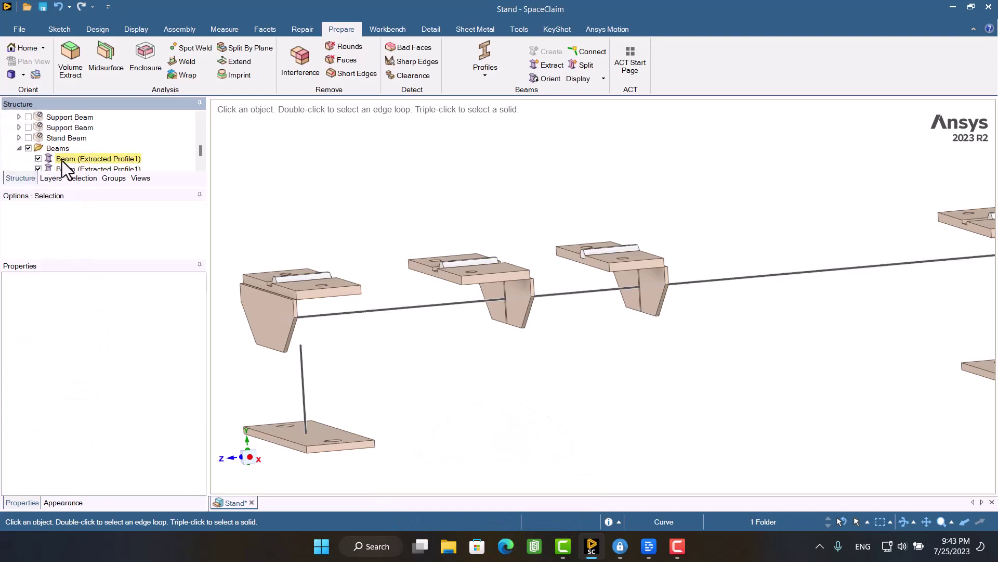
click(20, 150)
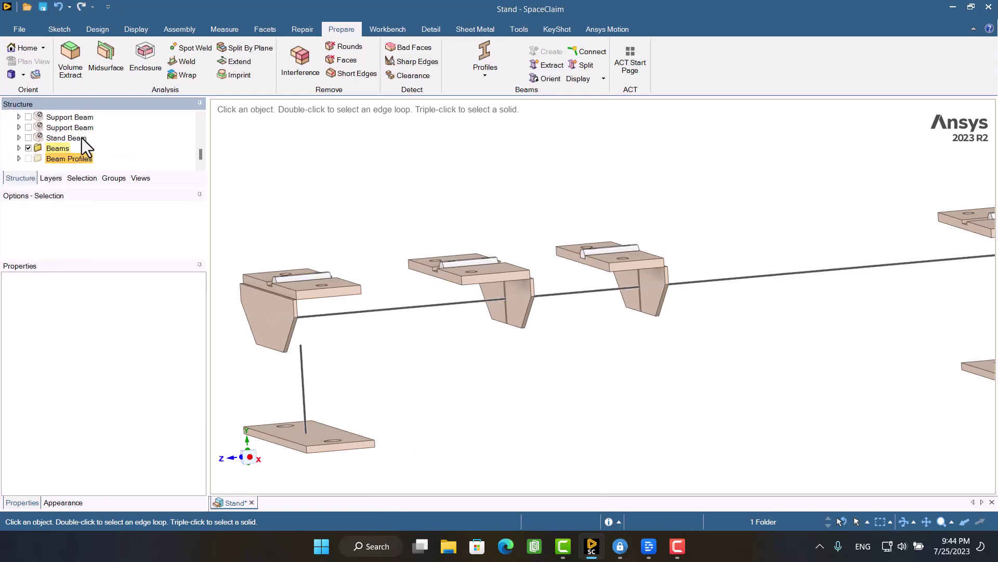
- Create the Side Plate midsurface from its offset face pair
click(98, 68)
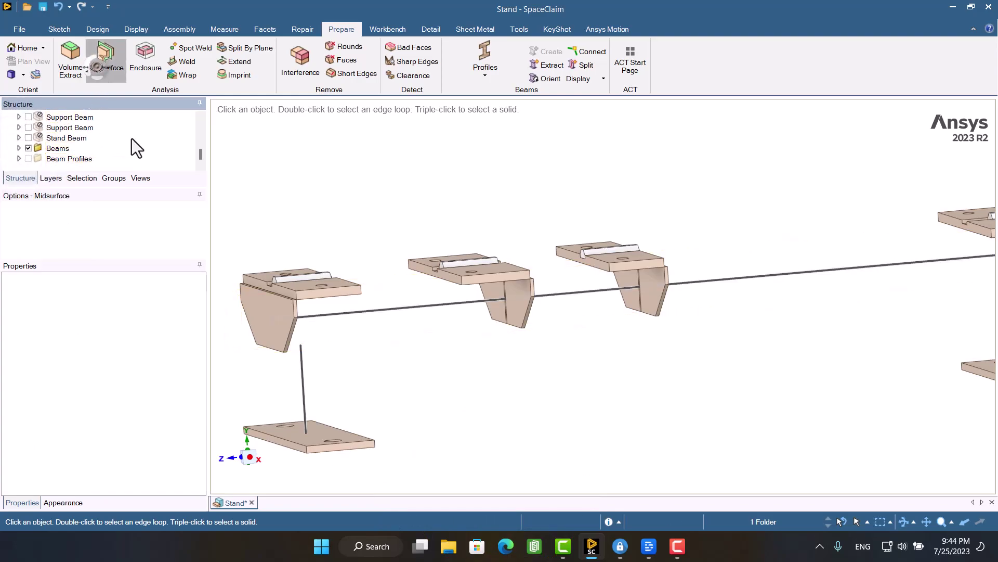
click(260, 316)
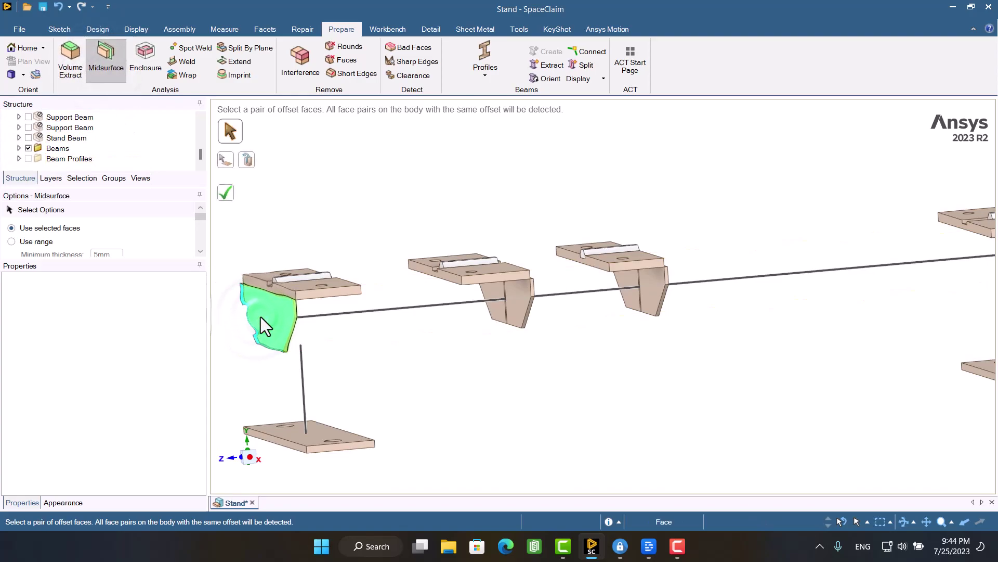
click(224, 192)
click(366, 368)
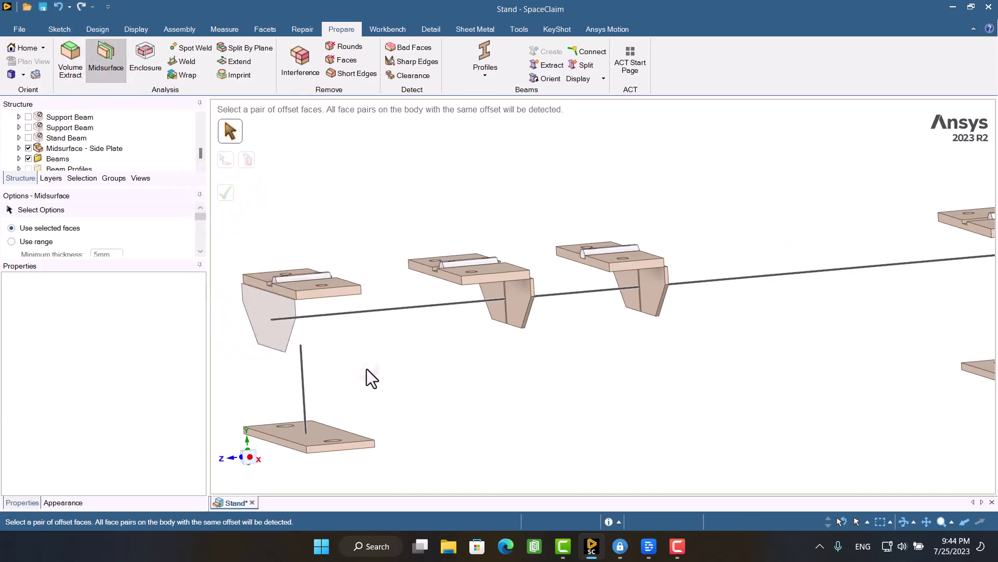
scroll(229, 308, up, 3)
scroll(248, 299, up, 3)
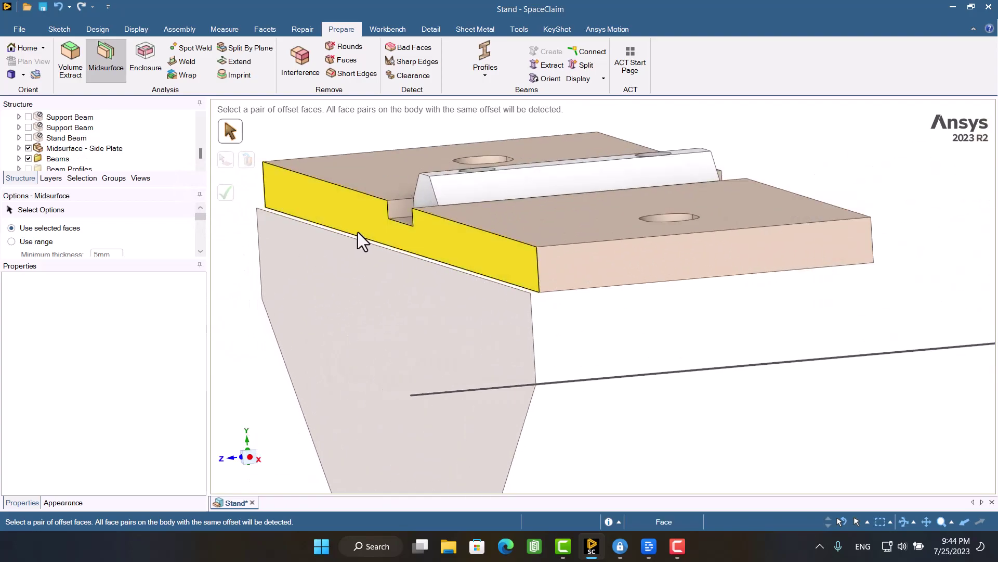
- Create the Plate 4 top plate midsurface and view the plates edge-on
middle_drag(365, 229, 444, 233)
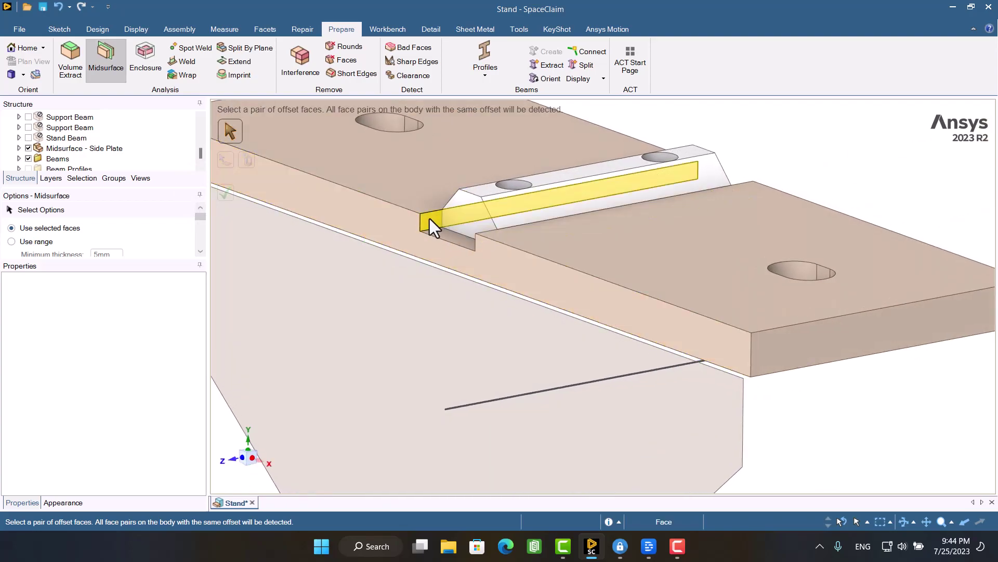
click(410, 207)
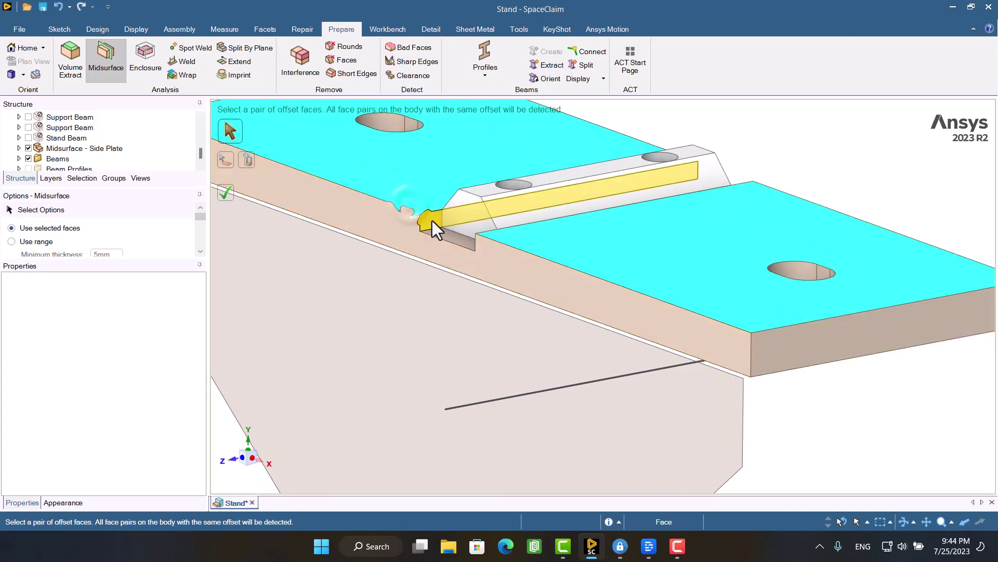
click(227, 195)
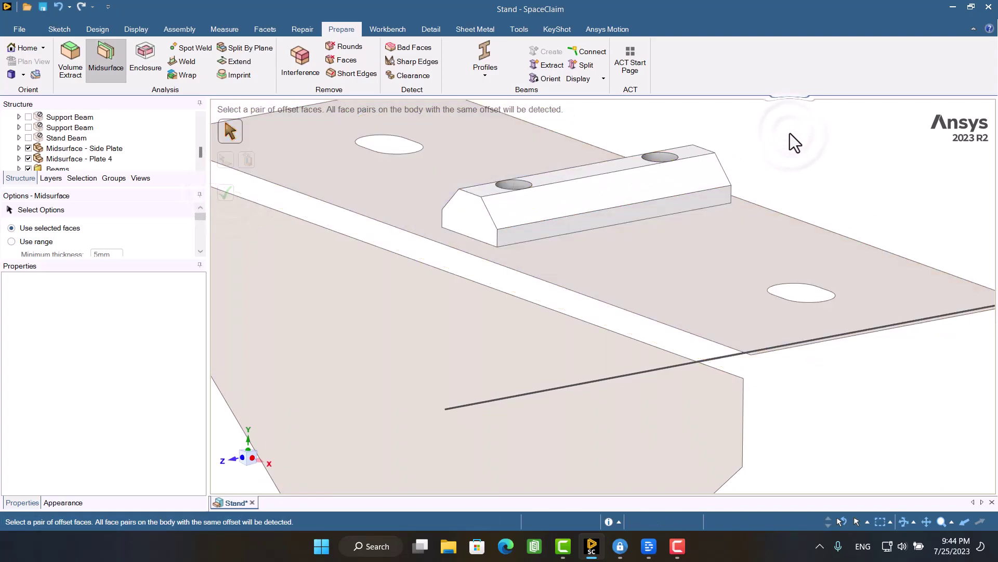
scroll(790, 134, down, 2)
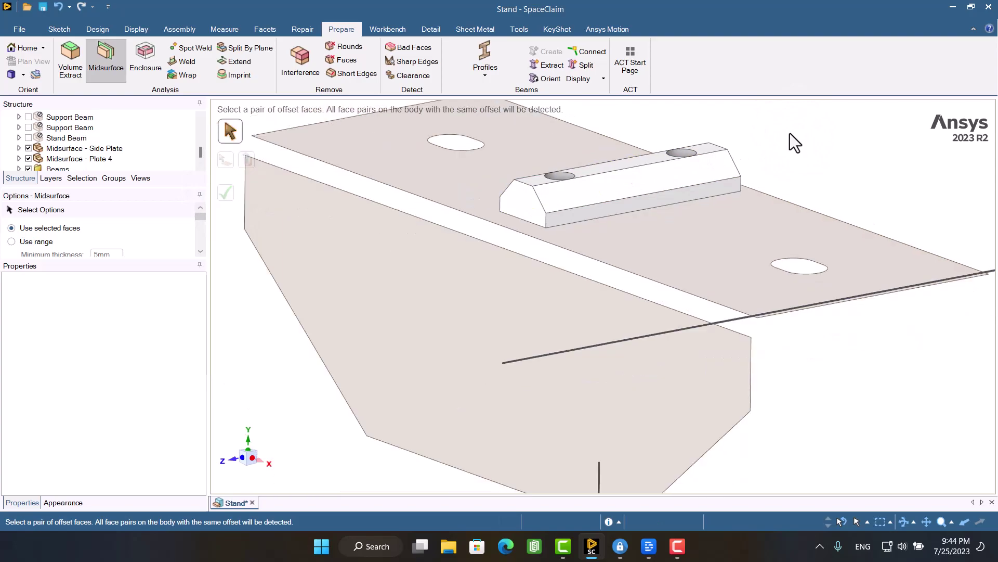
scroll(791, 134, down, 2)
scroll(790, 133, down, 1)
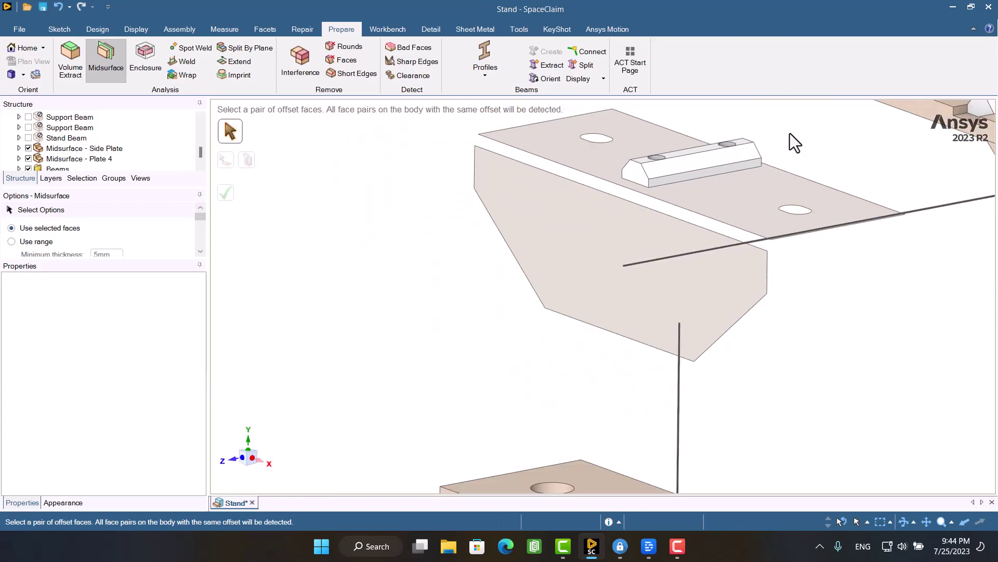
middle_drag(554, 301, 498, 300)
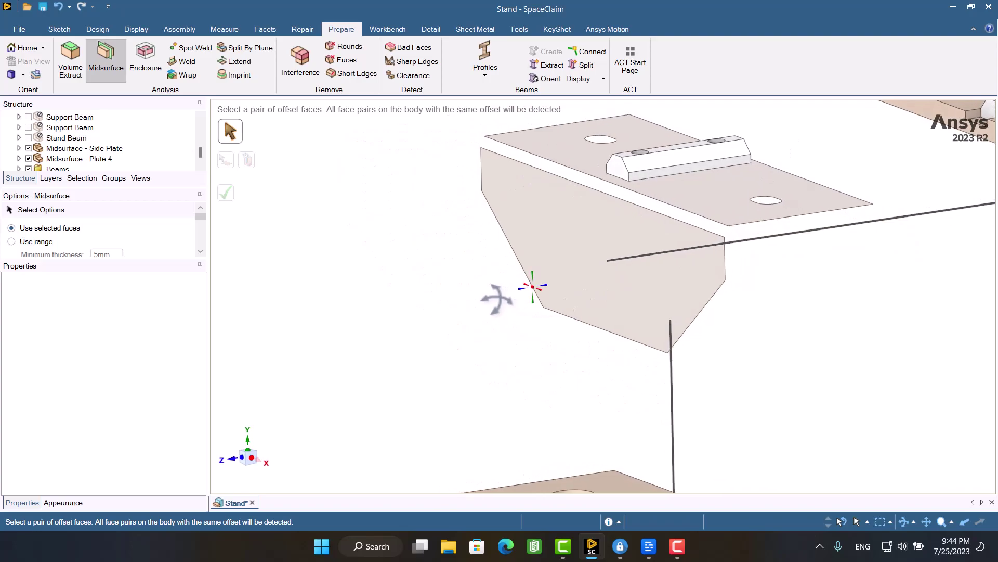
scroll(499, 300, down, 2)
scroll(498, 300, down, 2)
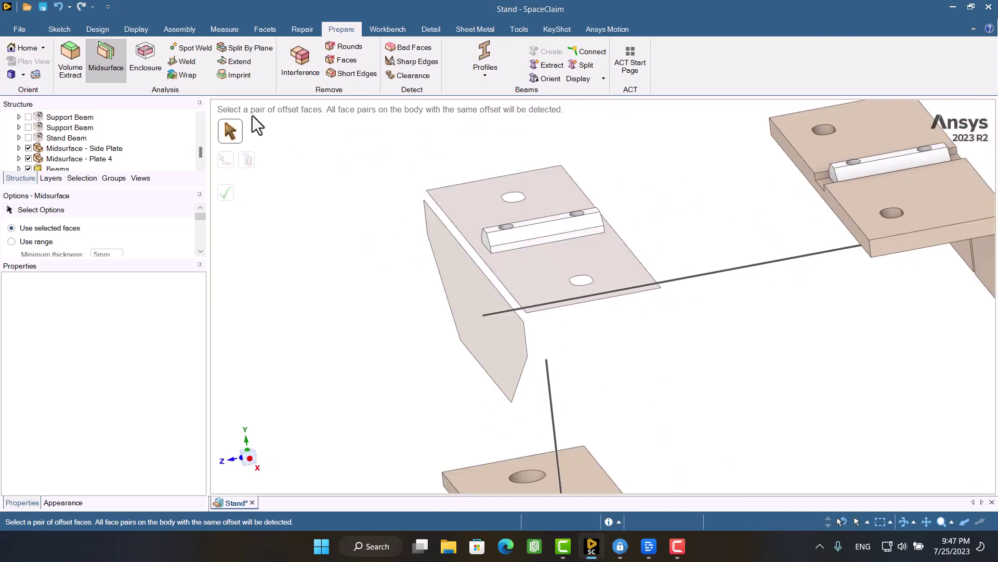
mouse_move(354, 270)
middle_down()
mouse_move(346, 268)
mouse_move(441, 310)
middle_up()
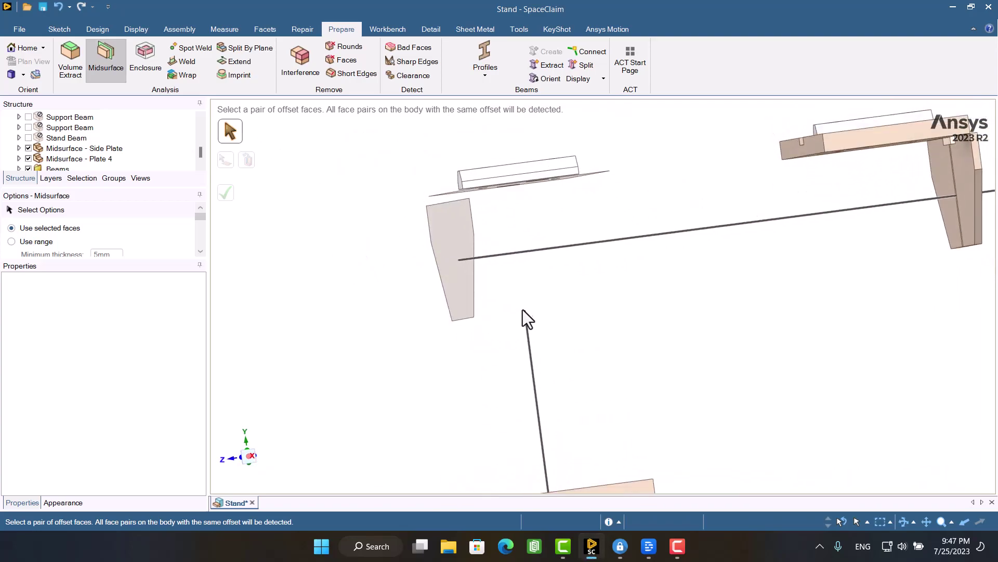
- Join the detected beam gaps so the vertical beam lines connect to the horizontal beam
click(586, 53)
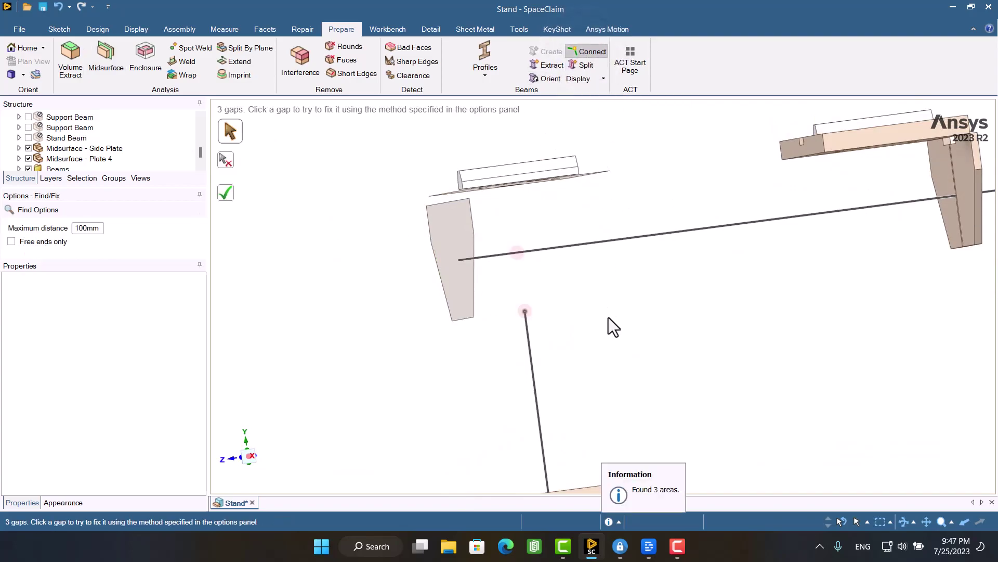
scroll(608, 318, down, 2)
scroll(640, 318, down, 2)
scroll(711, 316, down, 2)
scroll(901, 290, up, 1)
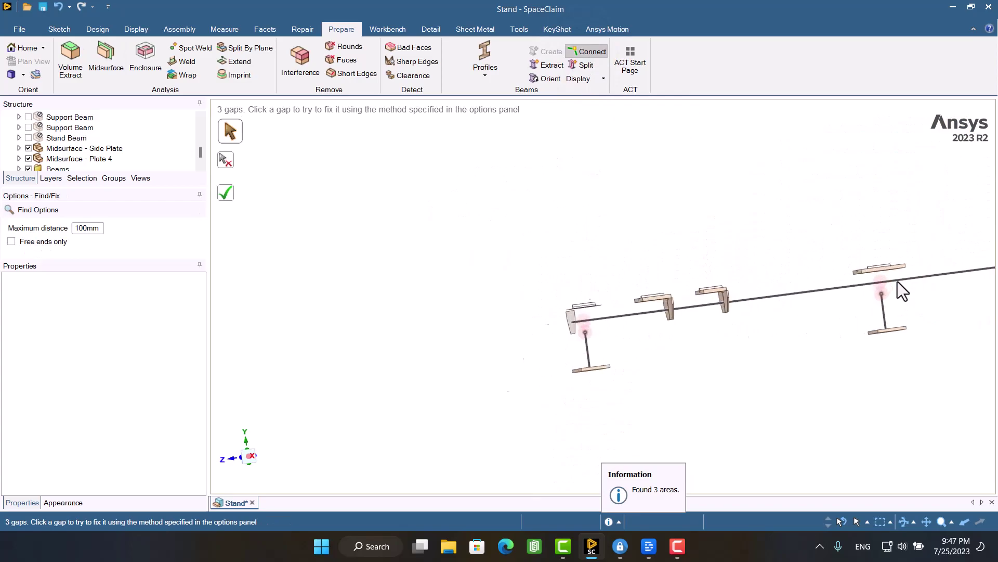
scroll(912, 326, up, 1)
click(231, 188)
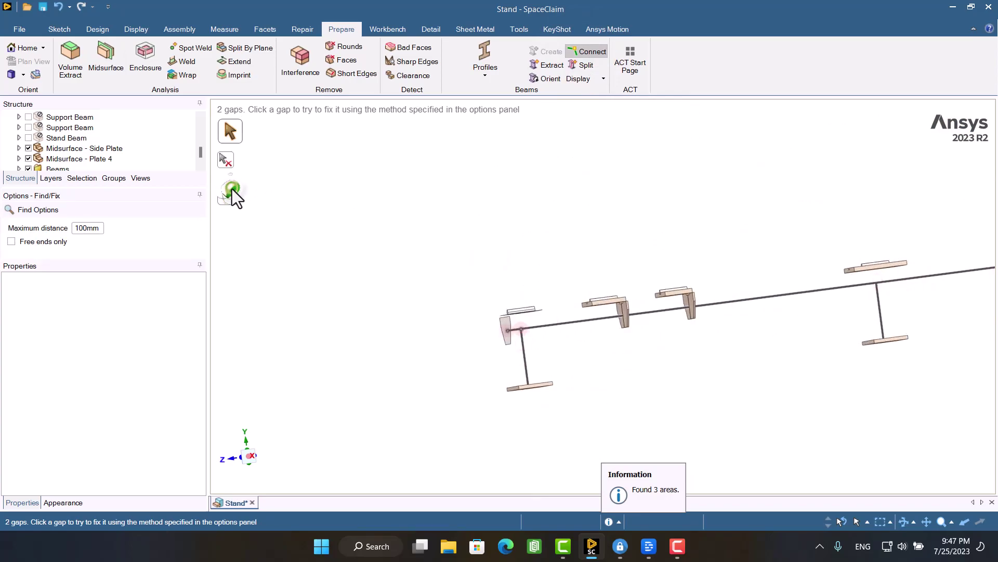
middle_drag(422, 323, 400, 328)
scroll(479, 348, up, 1)
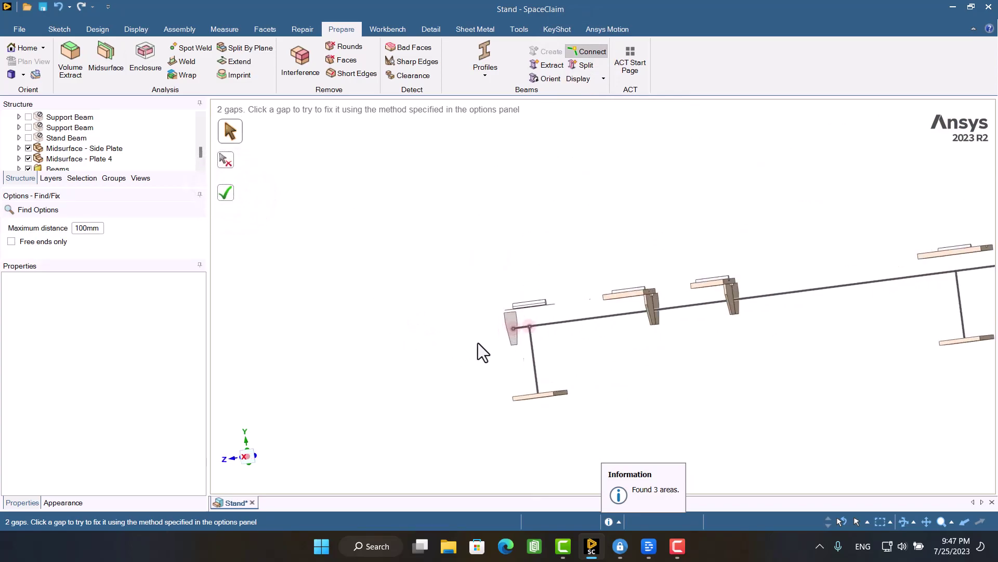
scroll(594, 315, up, 2)
scroll(538, 305, up, 2)
click(622, 296)
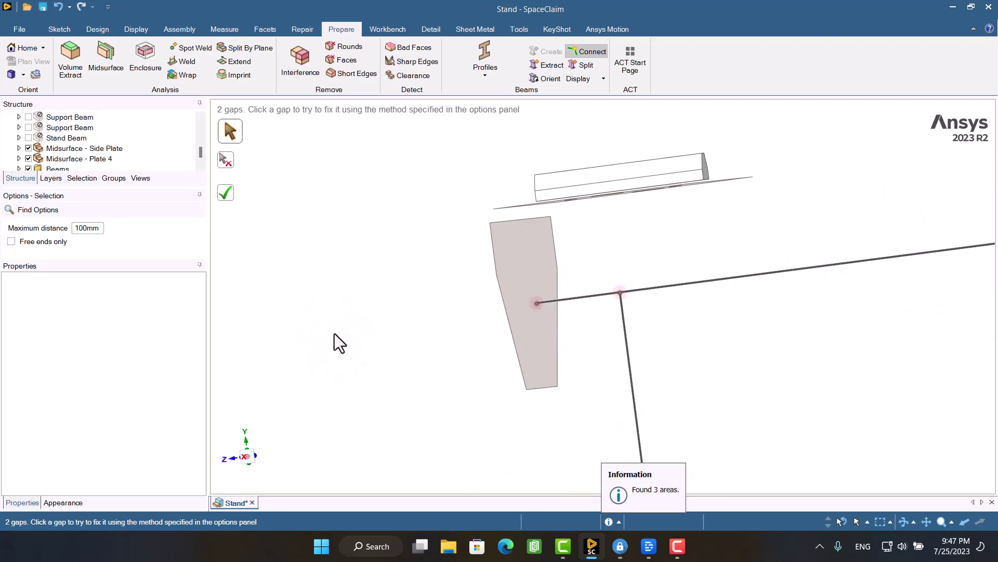
key(Escape)
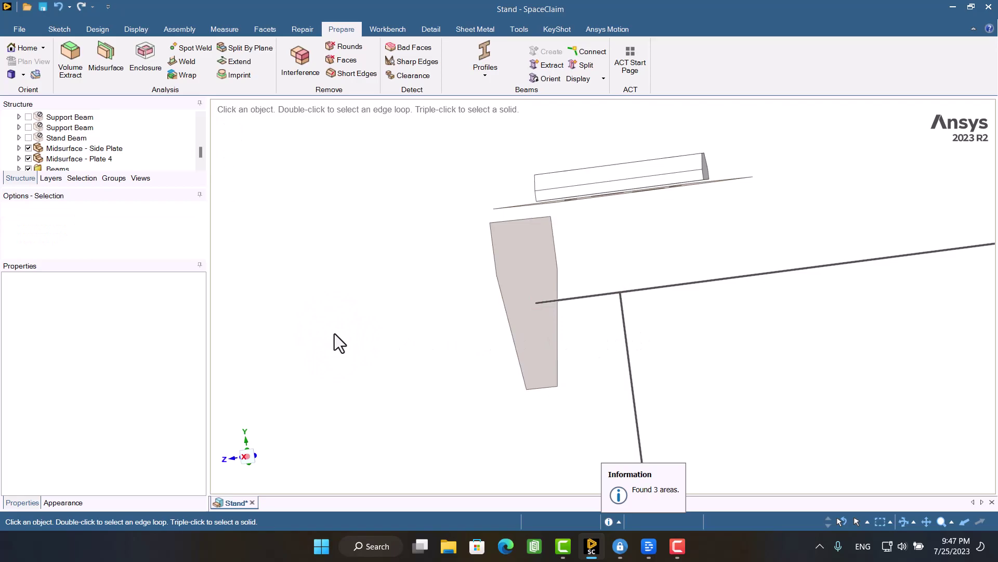
middle_drag(335, 334, 340, 288)
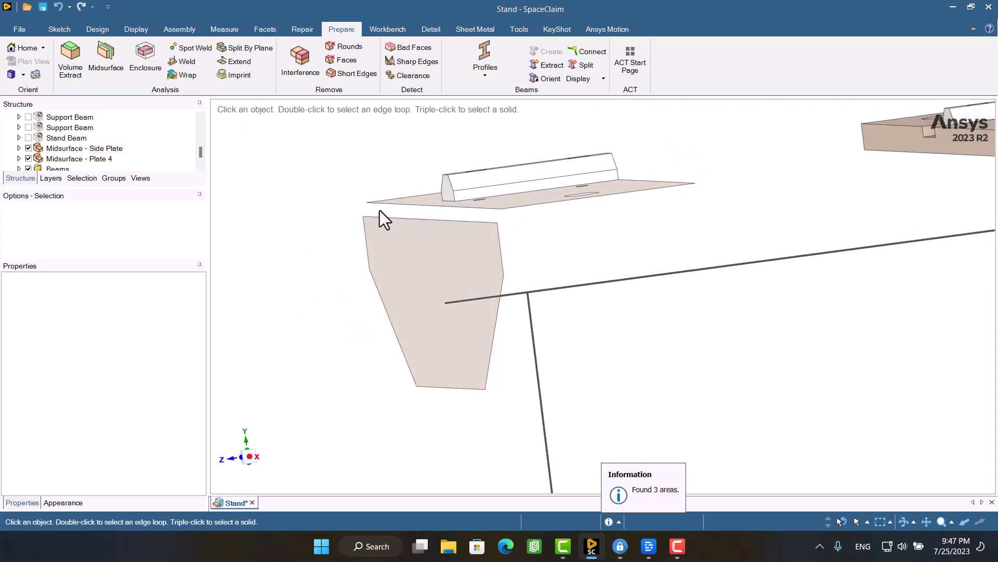
scroll(361, 164, up, 3)
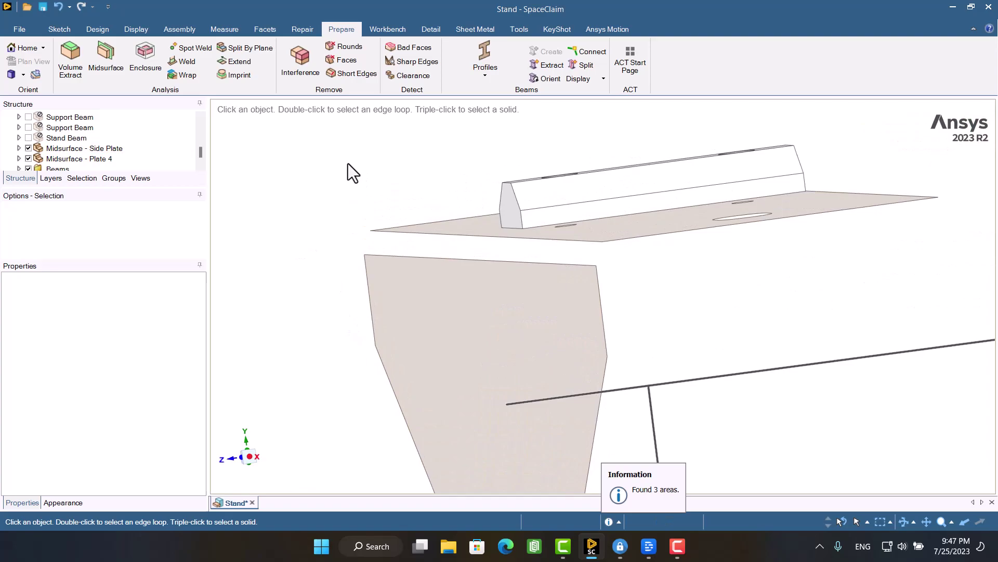
- Move the side plate midsurface's top edge up 12.5 mm to the top plate
click(100, 29)
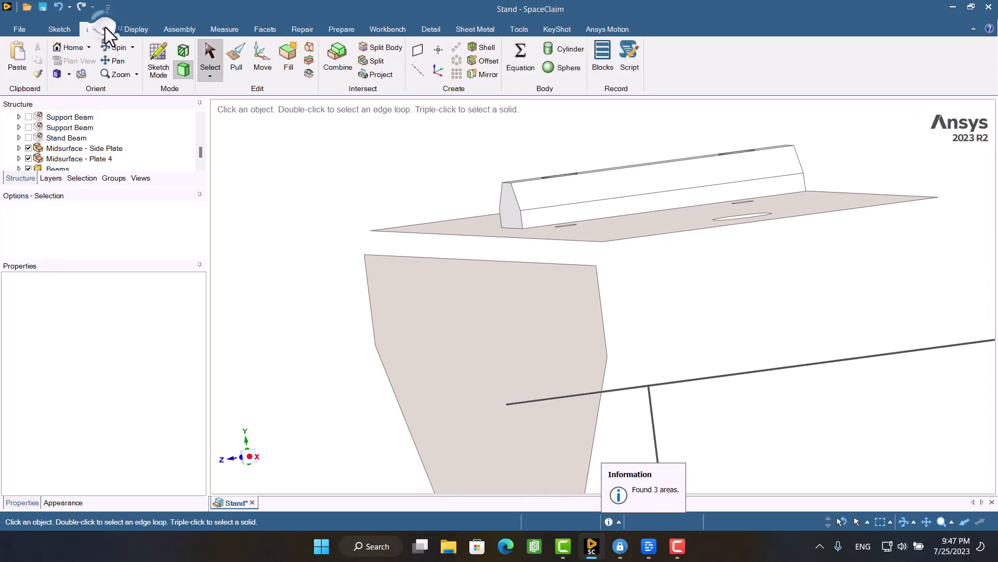
click(258, 51)
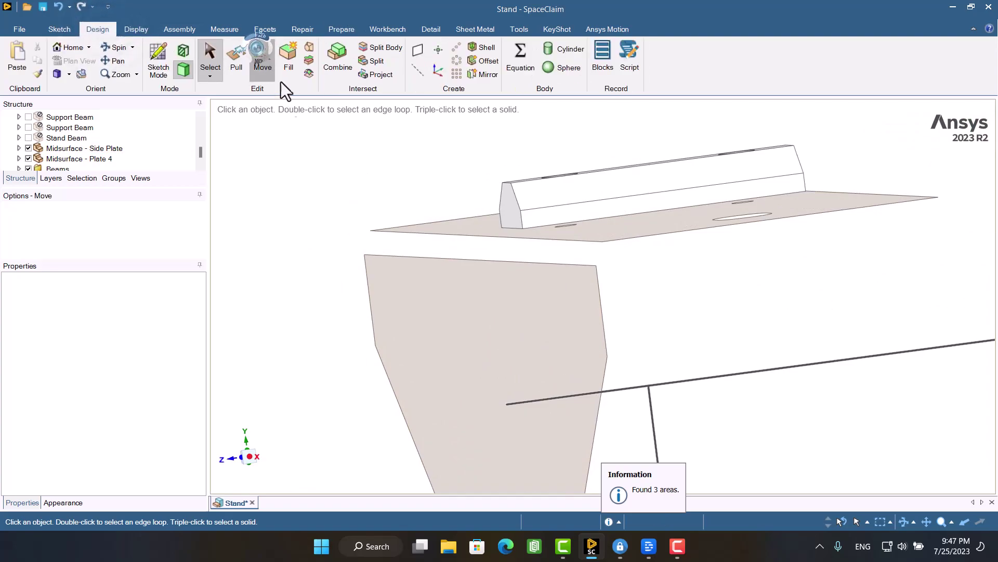
click(391, 256)
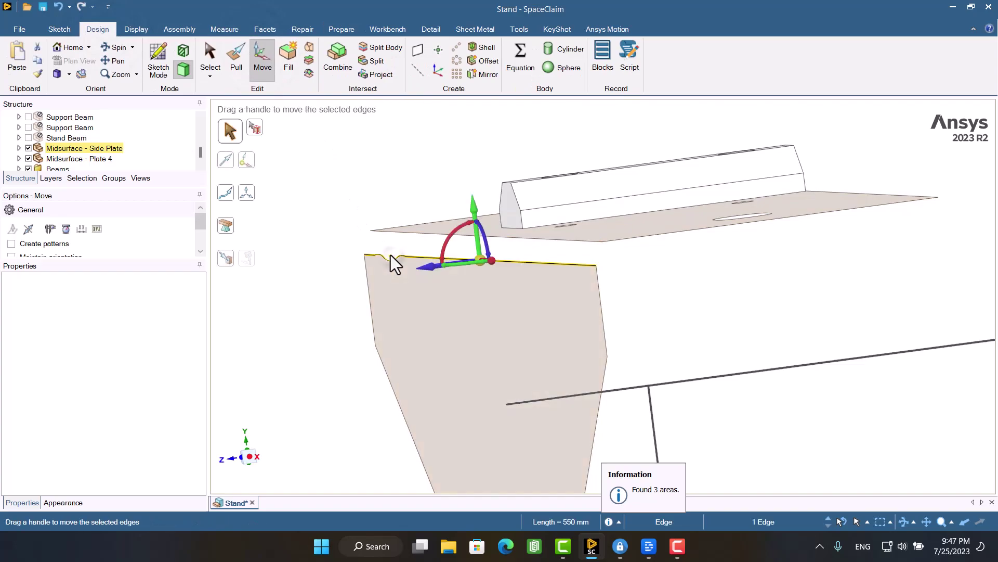
click(474, 208)
click(459, 258)
drag(460, 266, 461, 260)
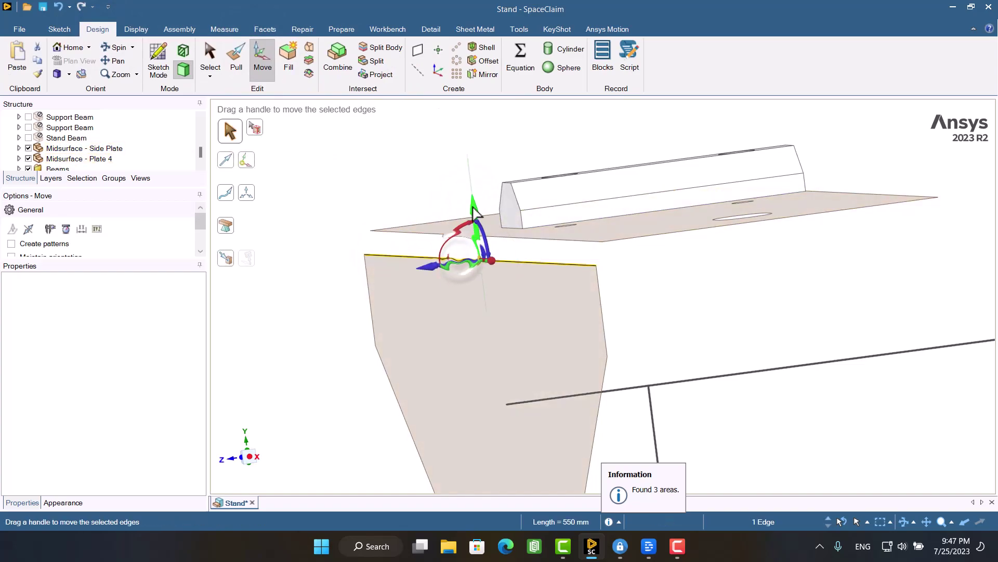
click(228, 260)
click(417, 233)
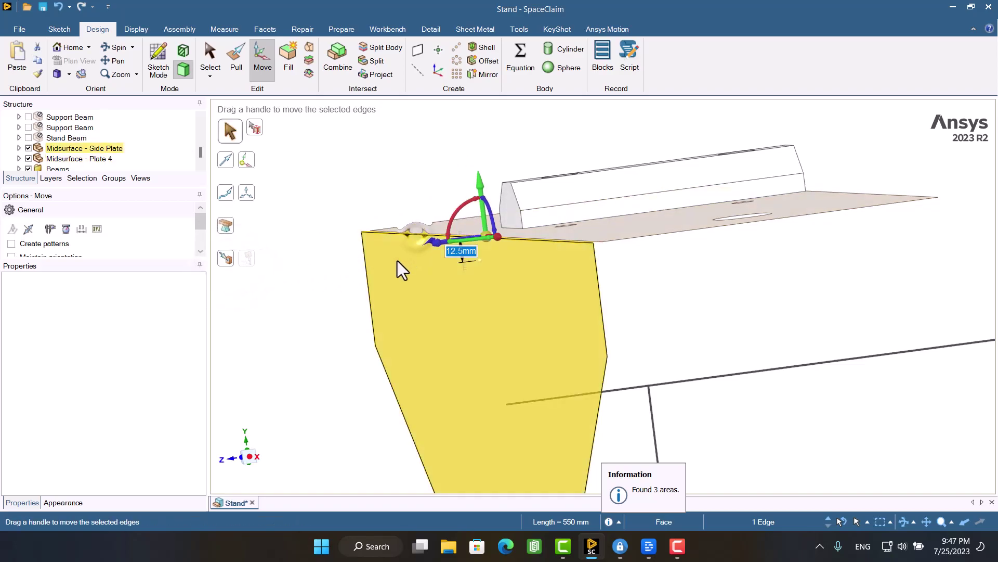
click(306, 249)
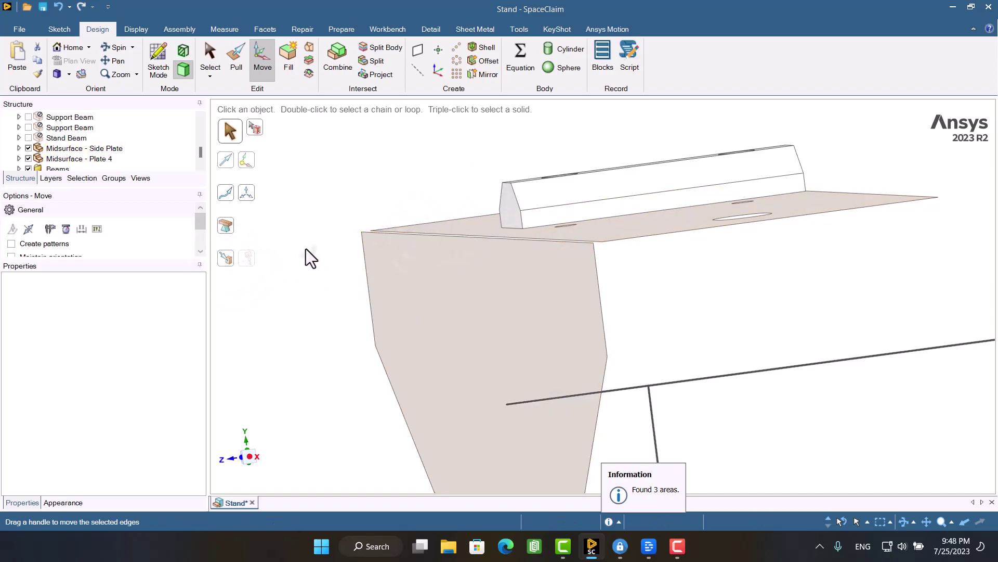
middle_drag(305, 249, 351, 243)
scroll(353, 242, up, 3)
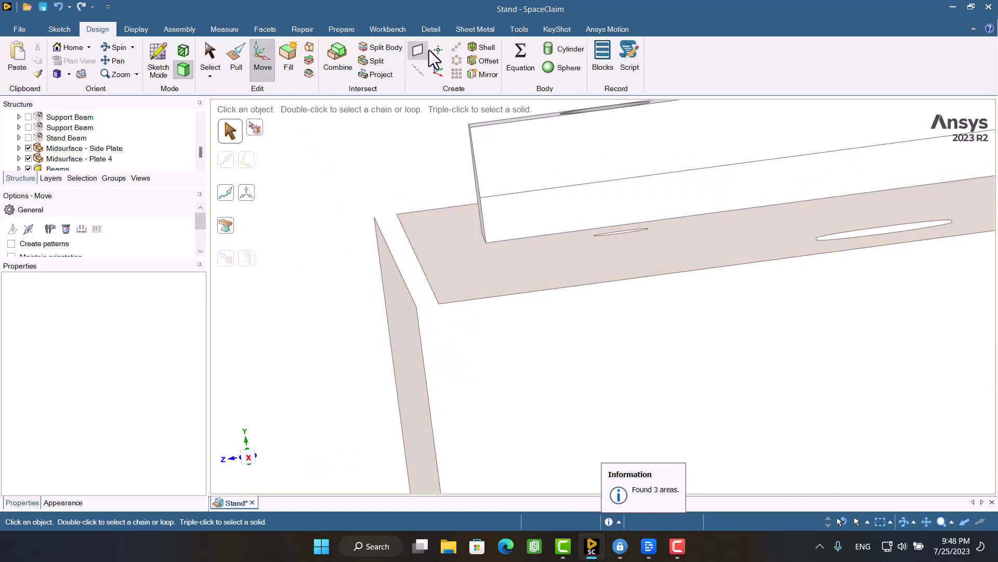
- Extend the shell edges to close the two remaining gaps between side and top plates
click(346, 27)
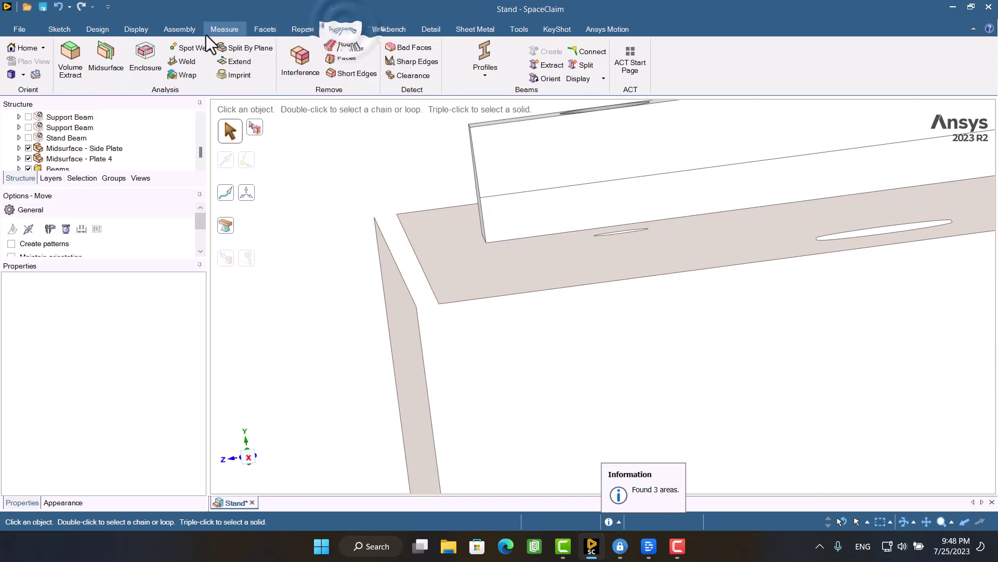
click(216, 63)
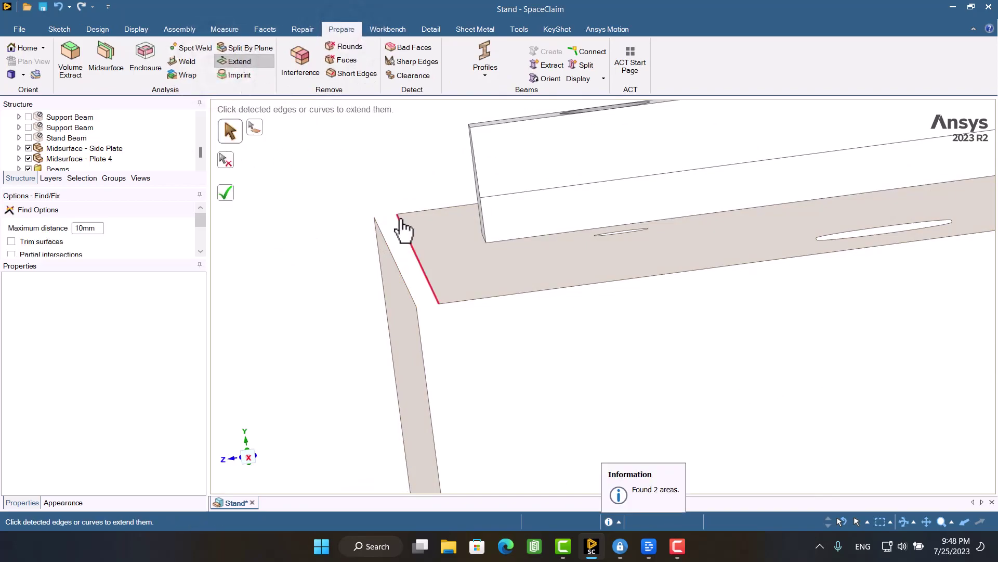
click(226, 193)
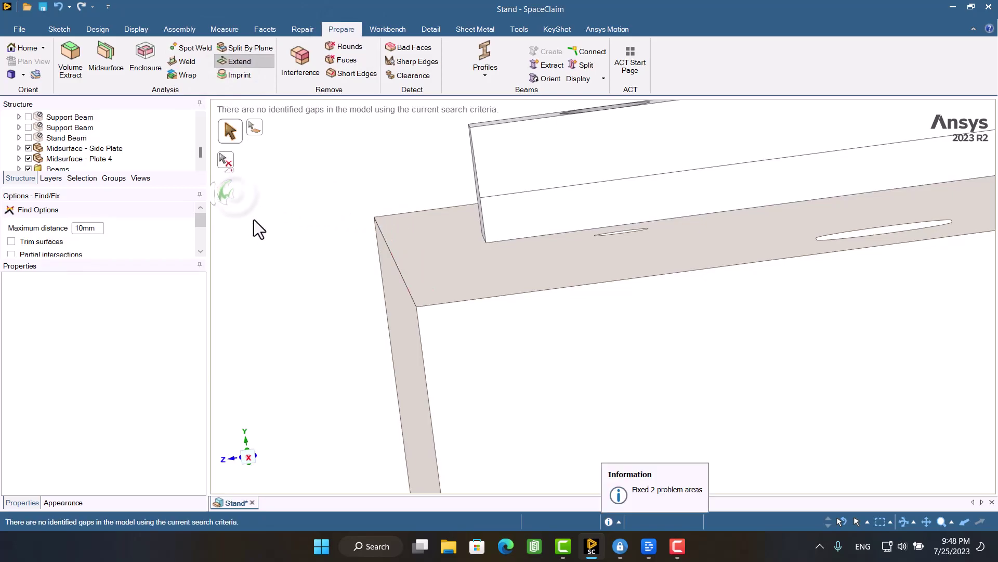
key(Escape)
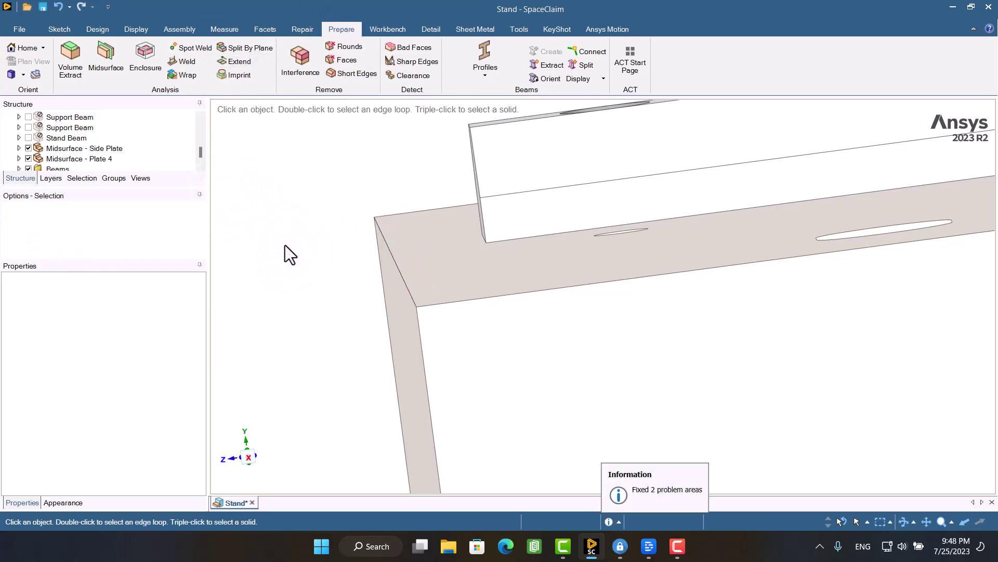